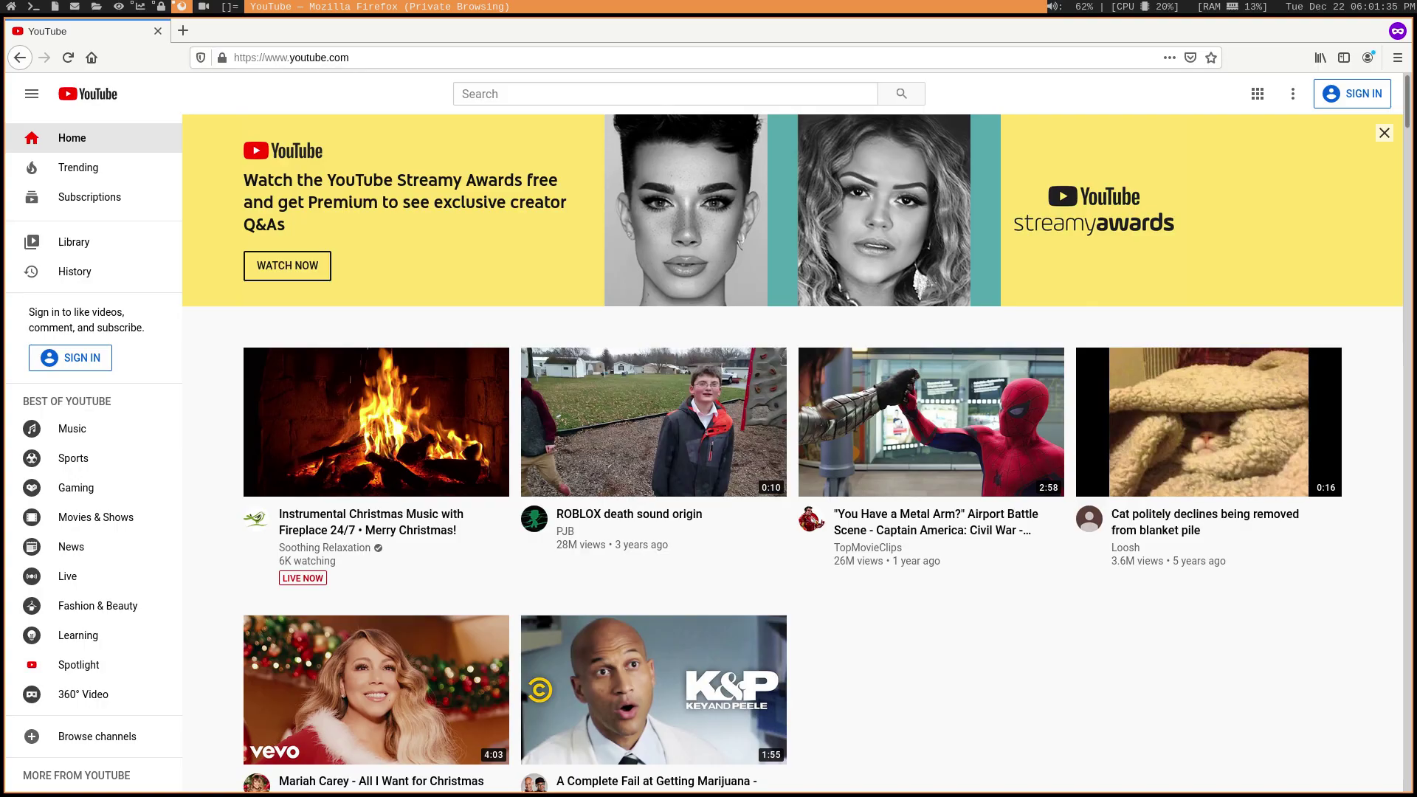
Step: Check the web address and scroll the YouTube page to find the ROBLOX death sound video
left_click(345, 58)
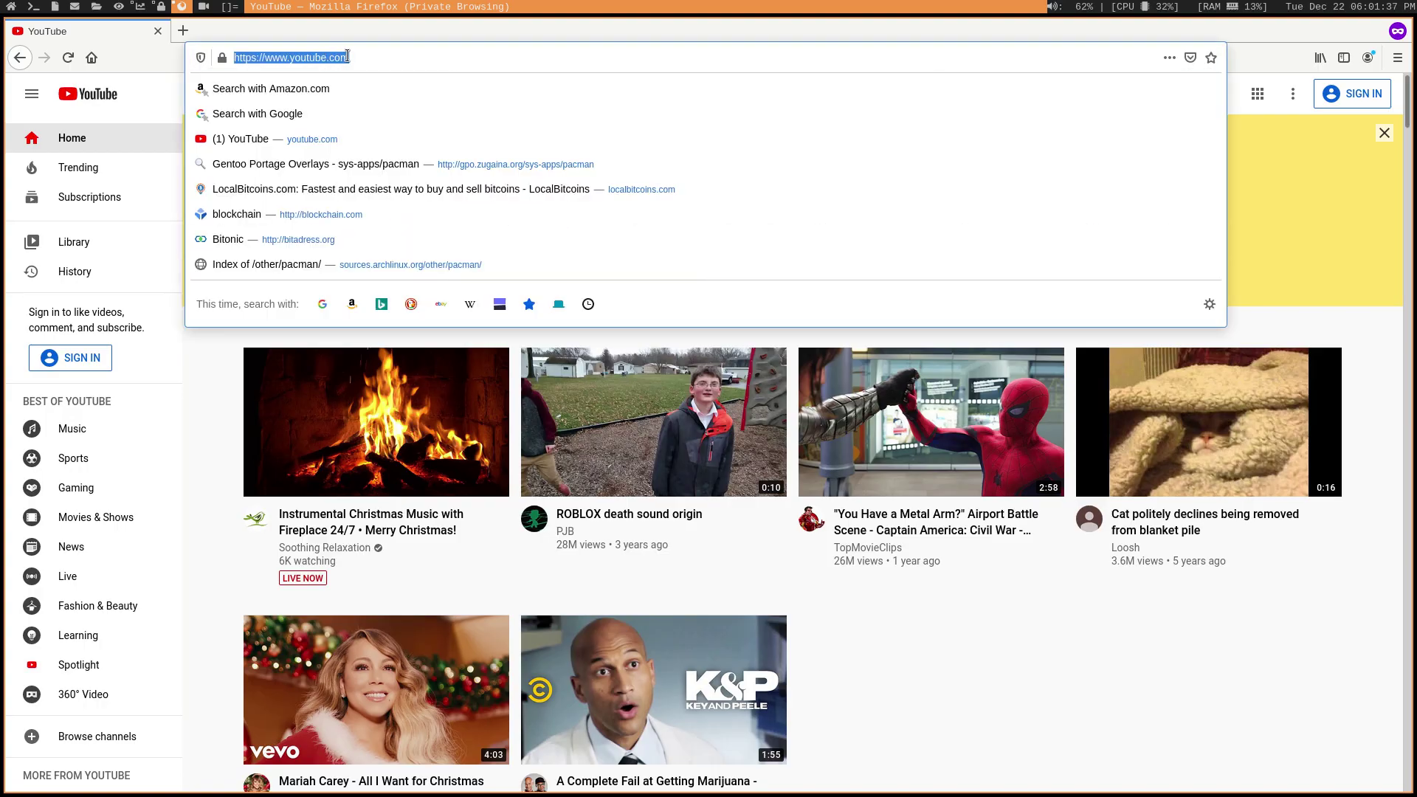
left_click(348, 57)
left_click(1075, 712)
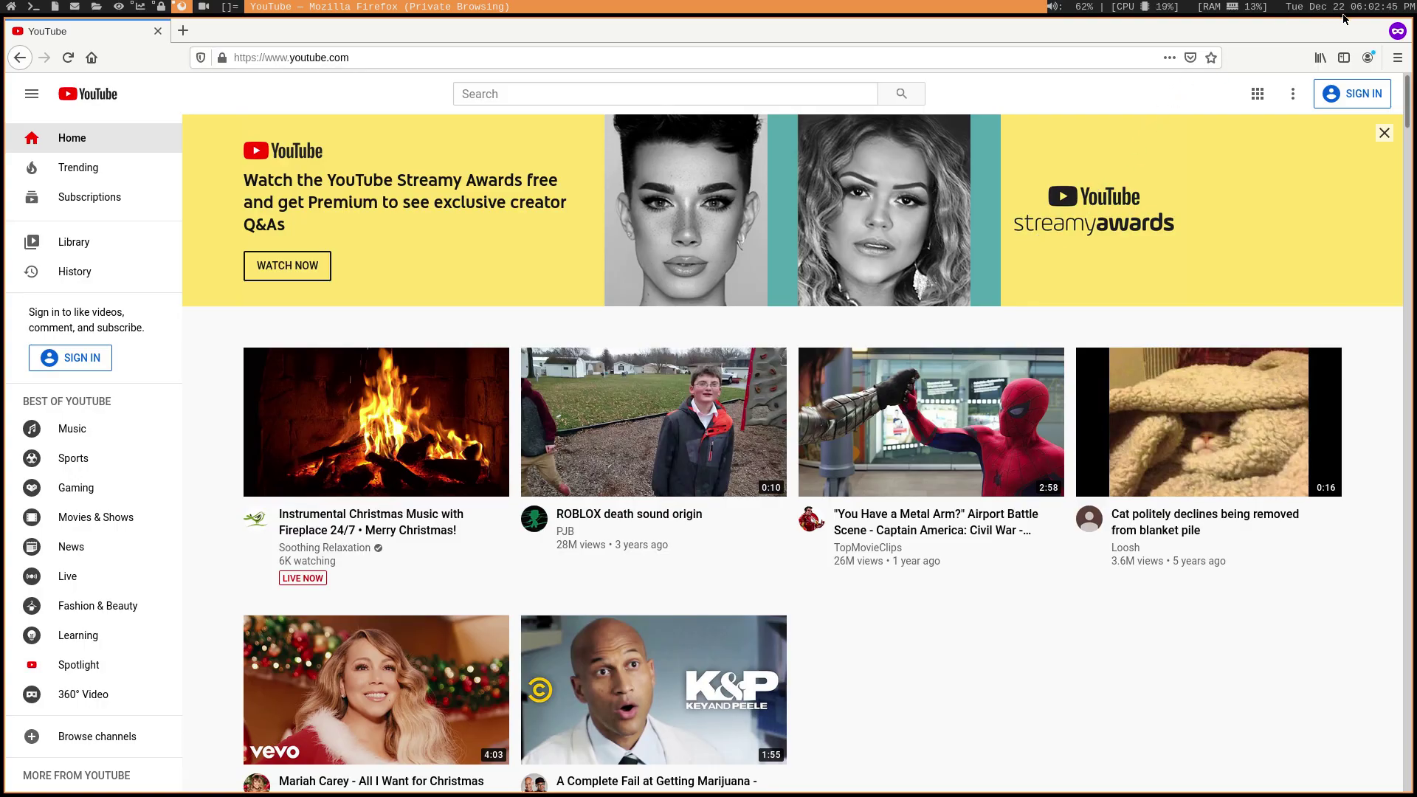
scroll(1282, 287, "down", 3)
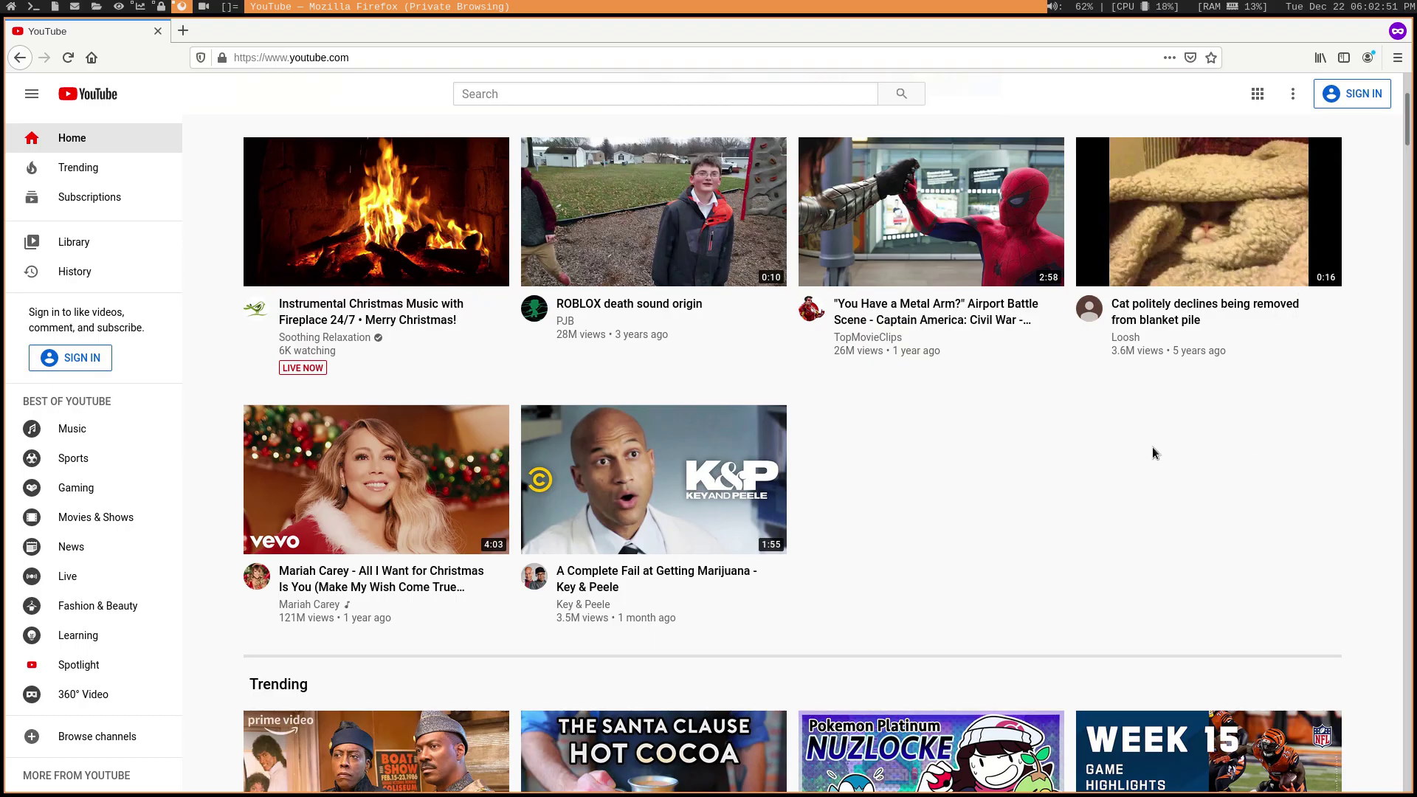
scroll(913, 512, "down", 2)
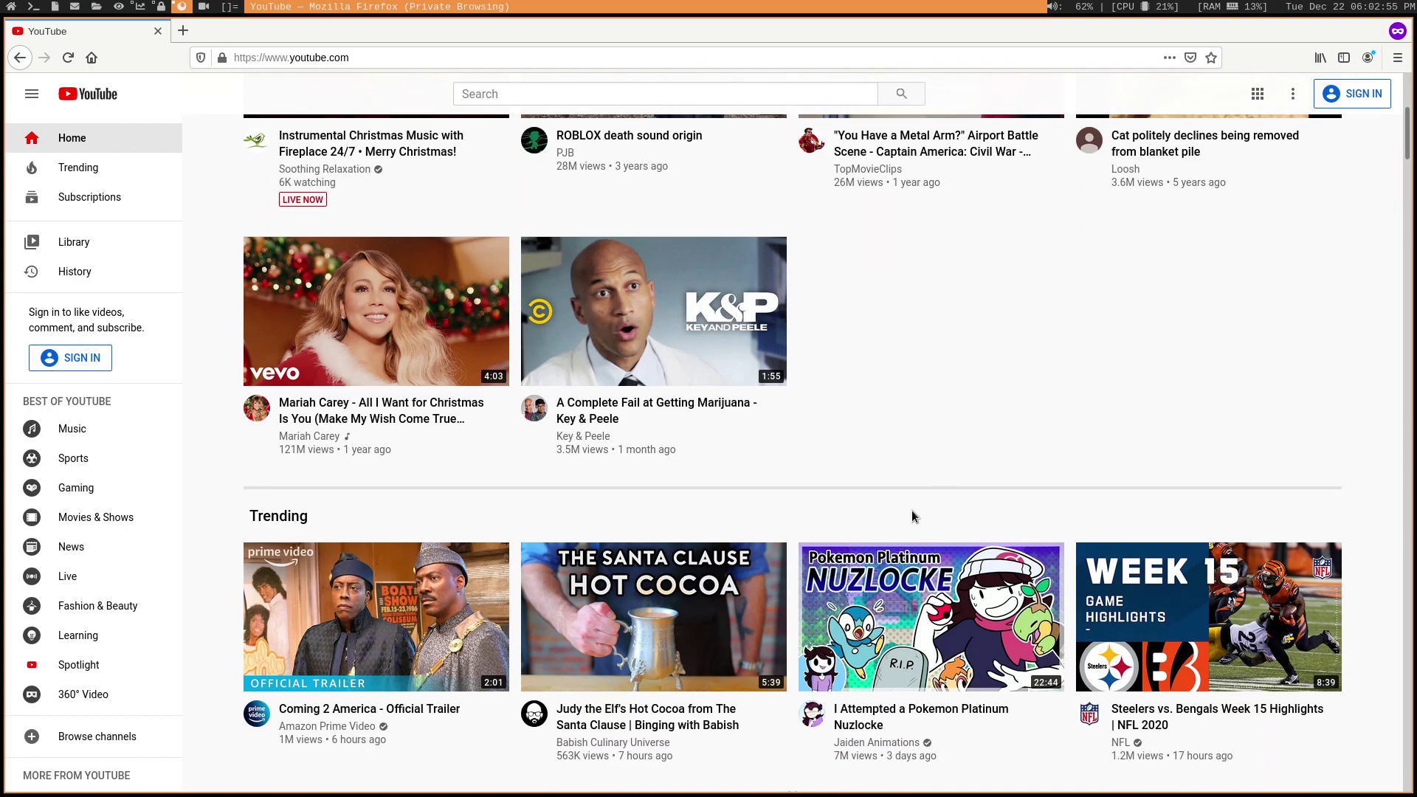
scroll(912, 515, "down", 5)
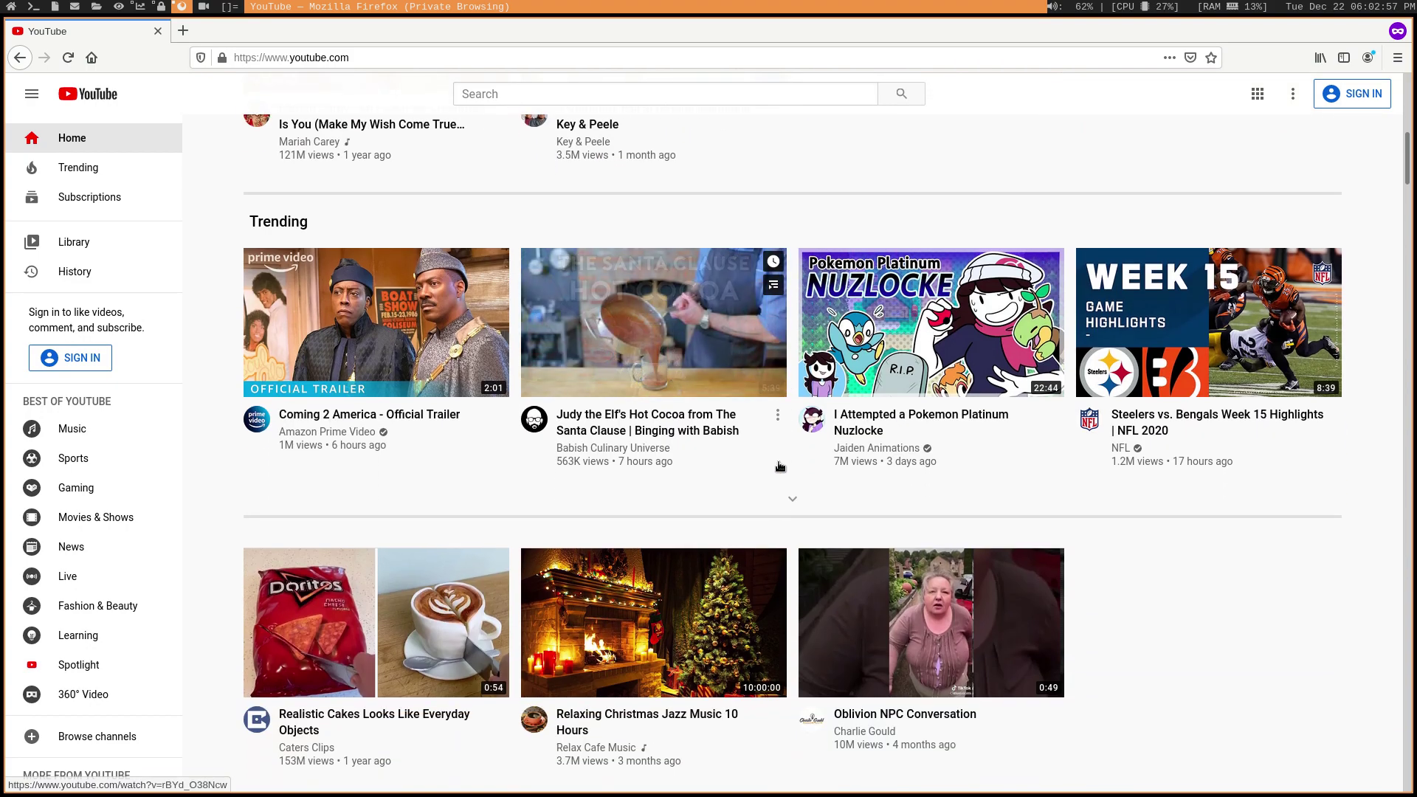
scroll(779, 467, "down", 3)
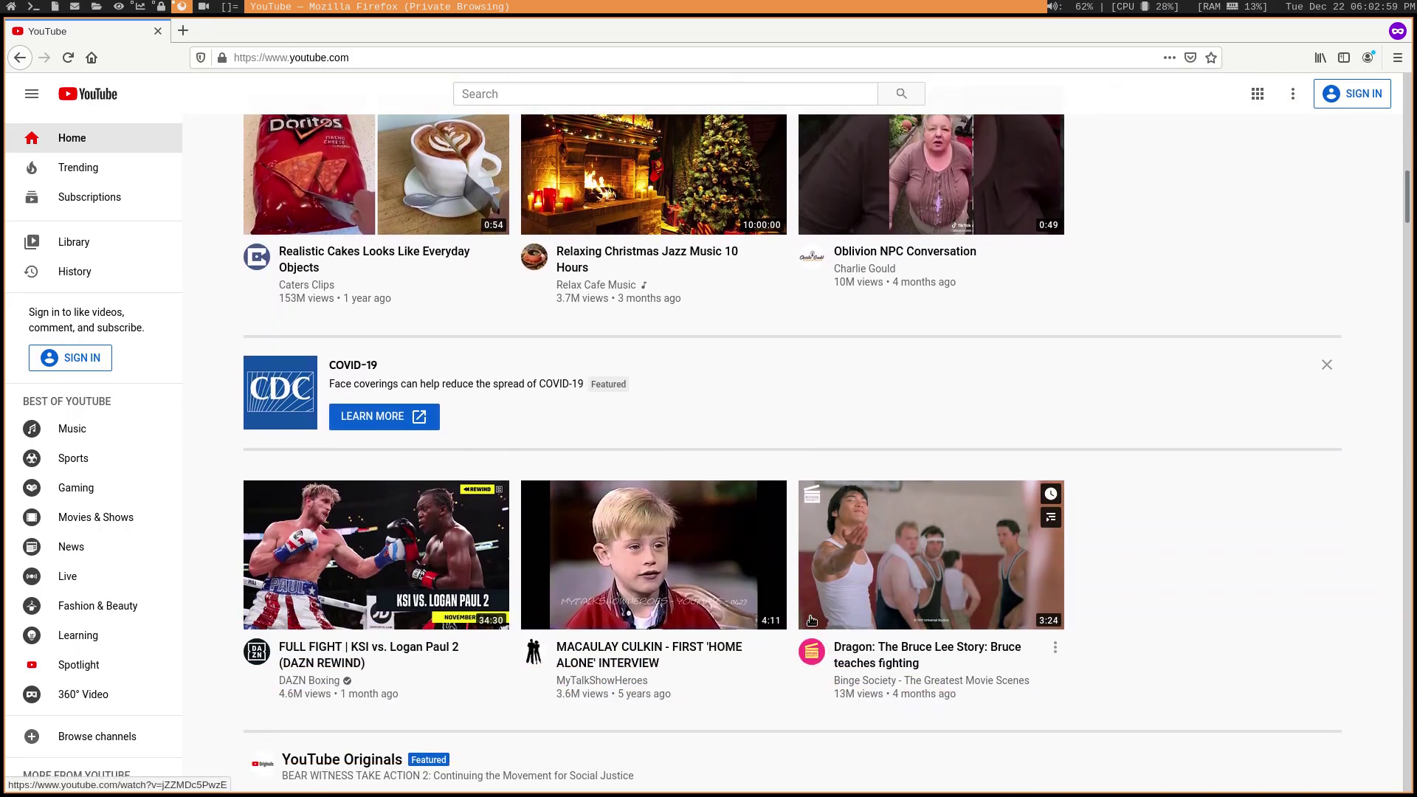
scroll(810, 627, "up", 4)
scroll(810, 628, "up", 10)
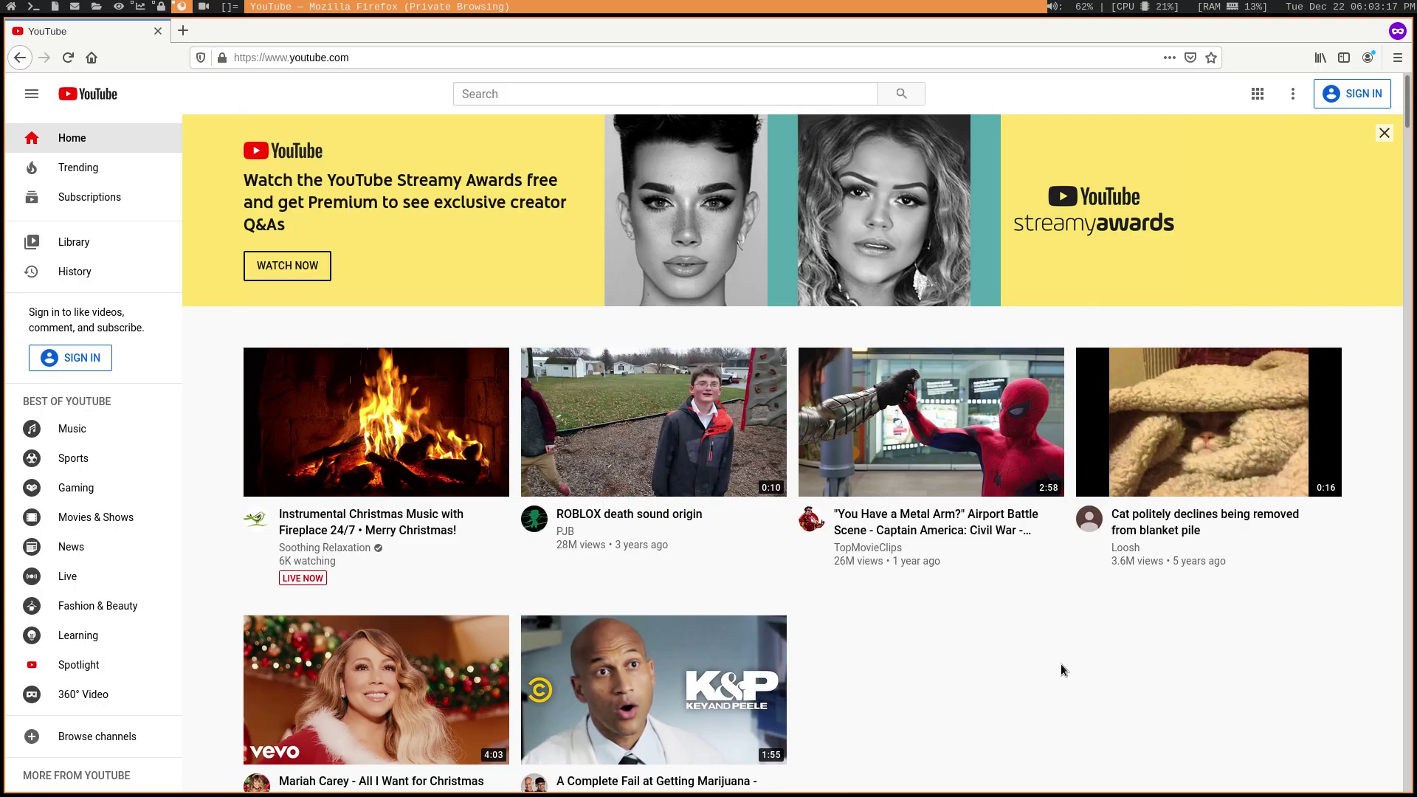
Step: In a new enlarged terminal, run mpv with the ROBLOX video's copied link
key("super+Return")
key("ctrl+plus")
key("ctrl+plus")
key("ctrl+plus")
key("ctrl+plus")
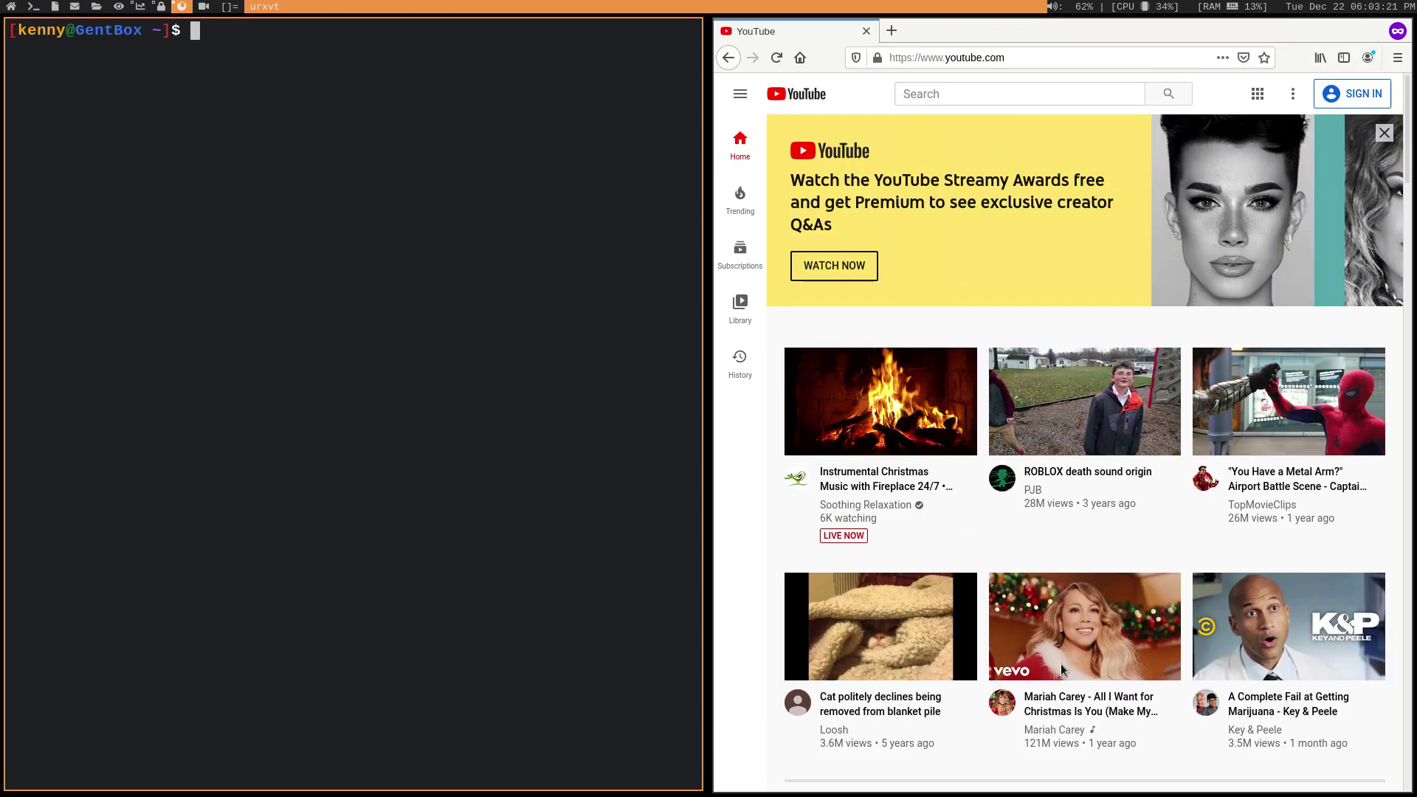
type("mpv")
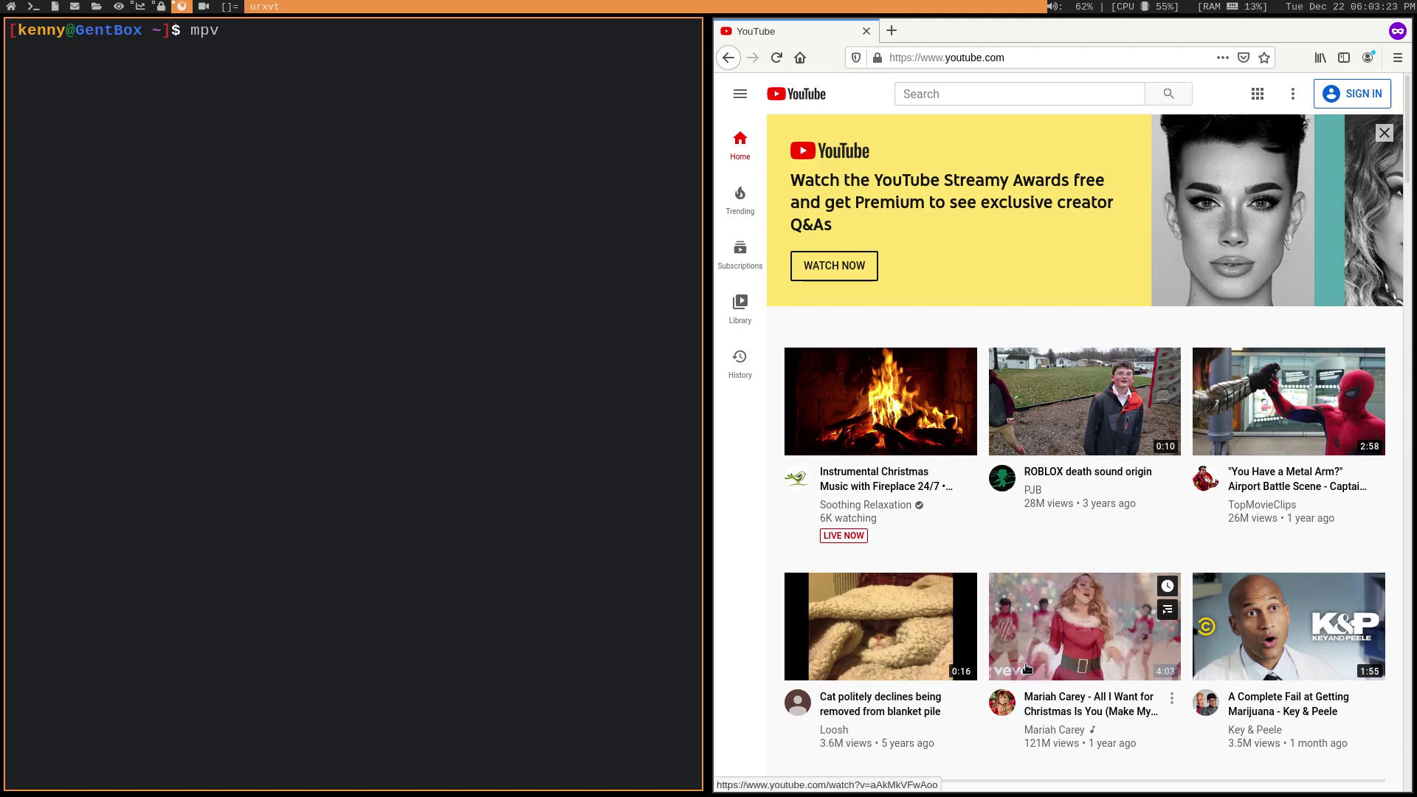
right_click(1055, 396)
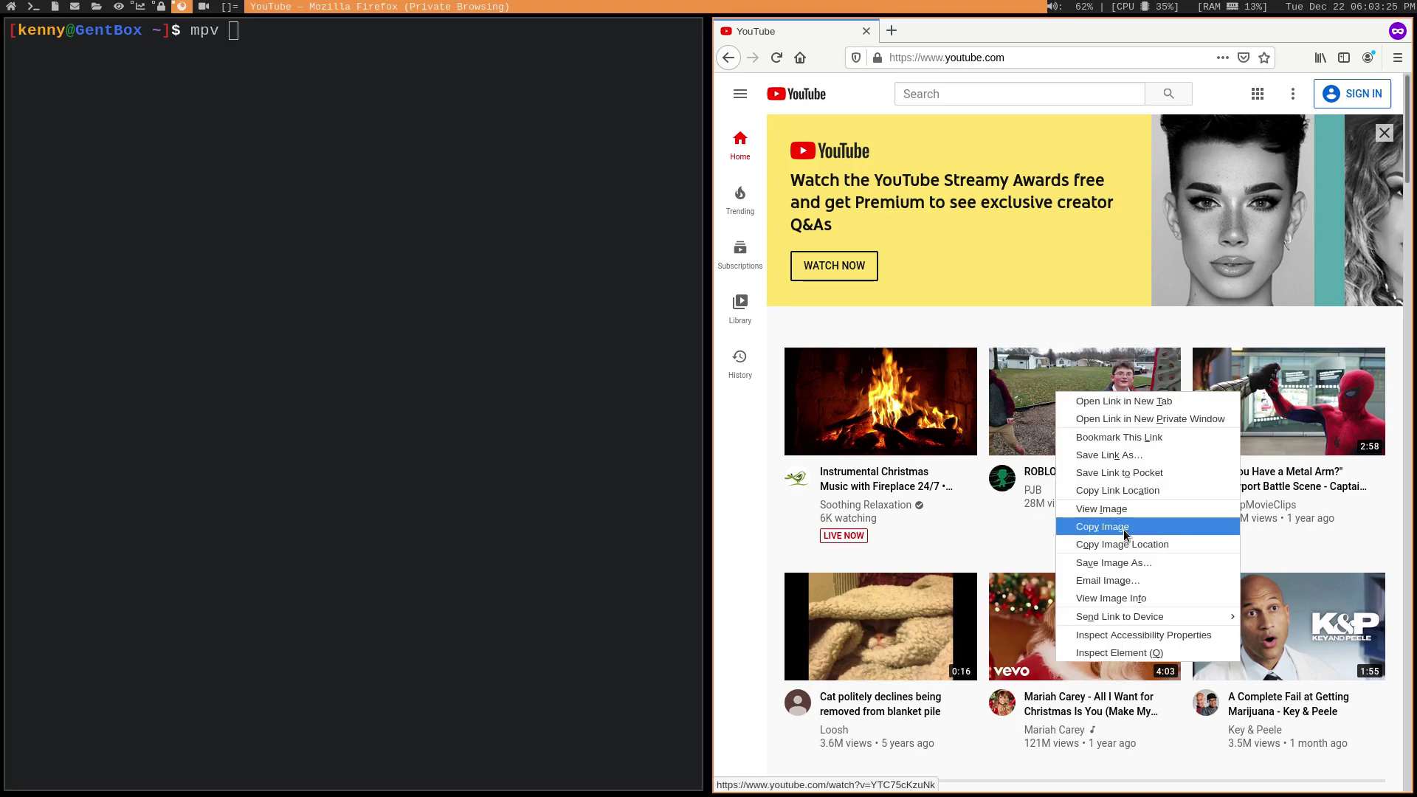
left_click(1129, 491)
key("ctrl+alt+v")
key("Return")
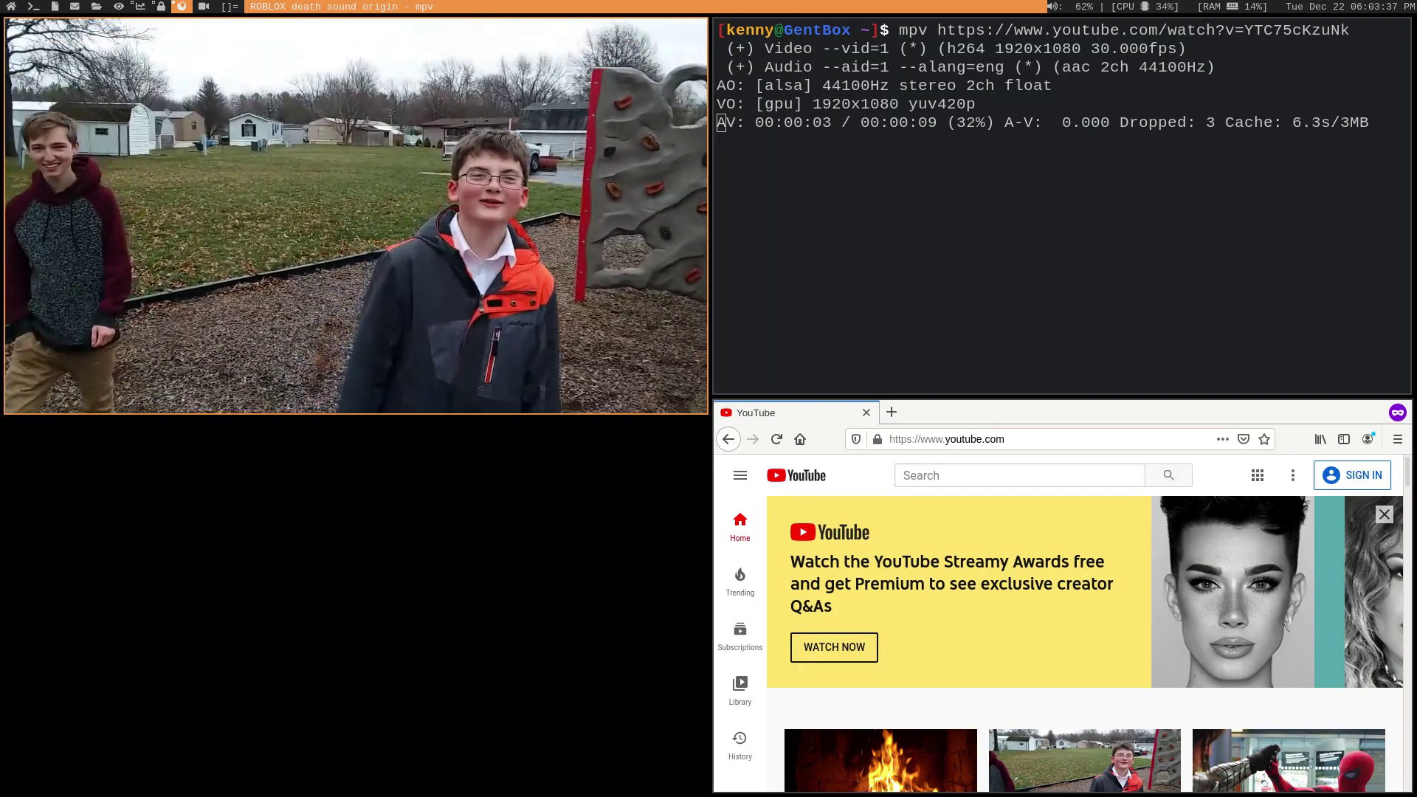
Step: Restart the ROBLOX video, pause and resume it, then skip to its end
key("Left")
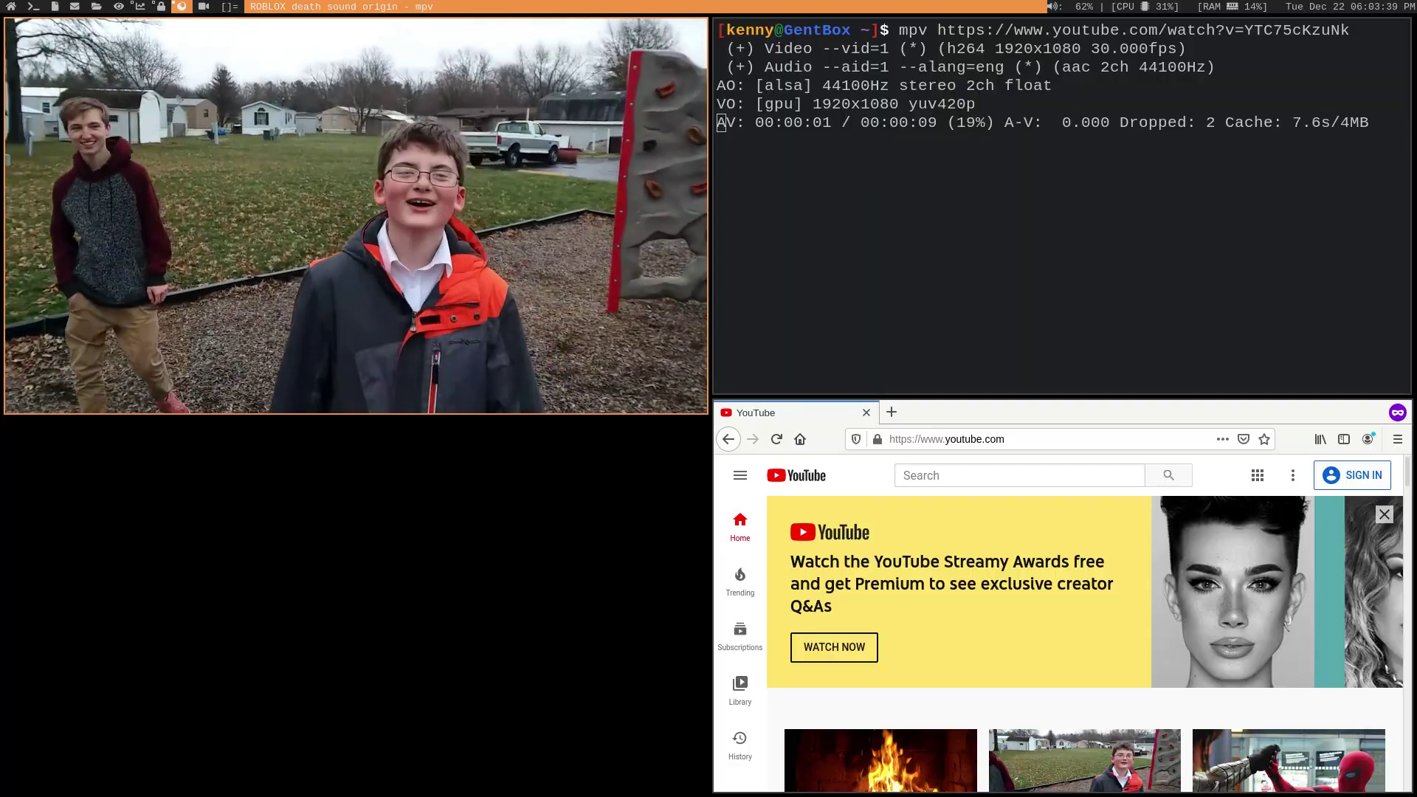
key("space")
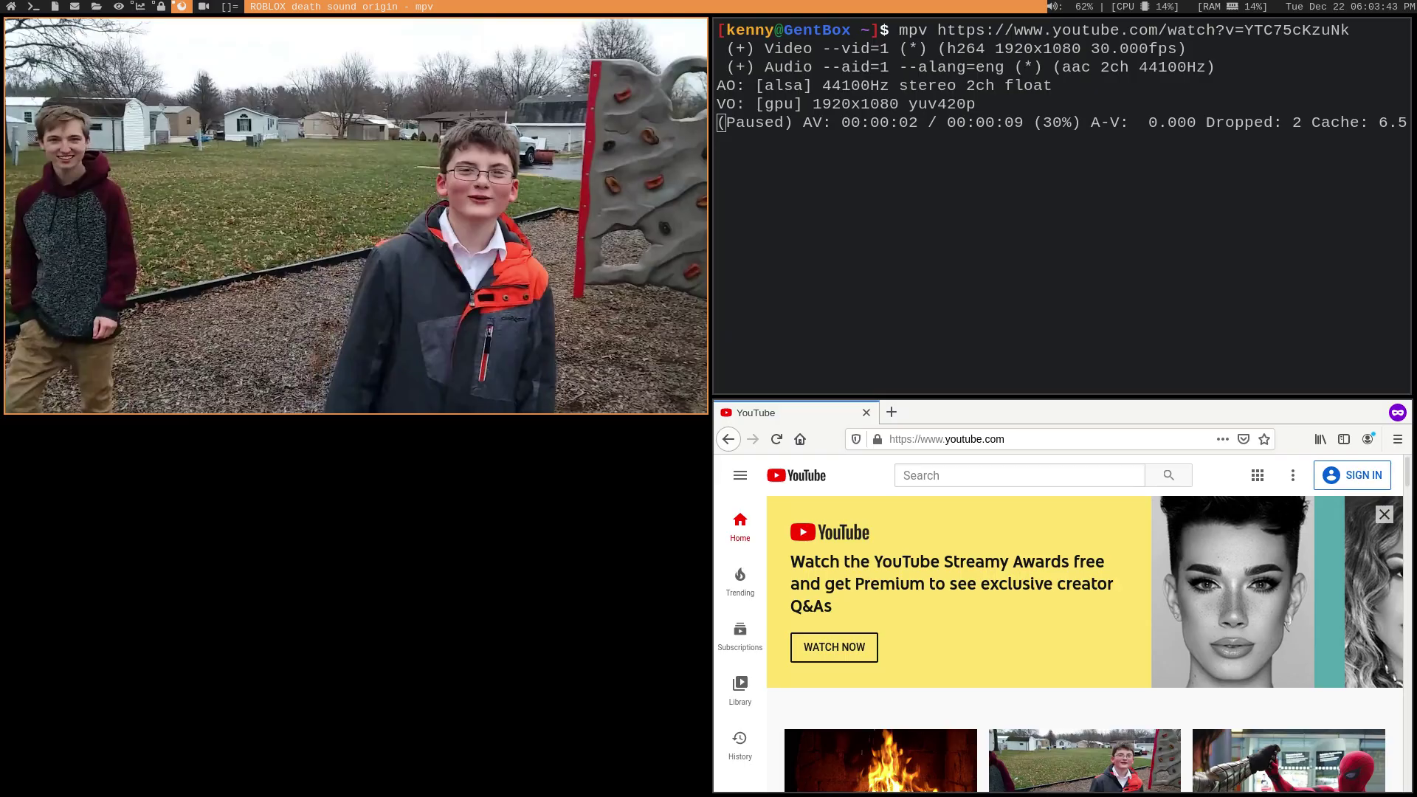
key("space")
key("Right")
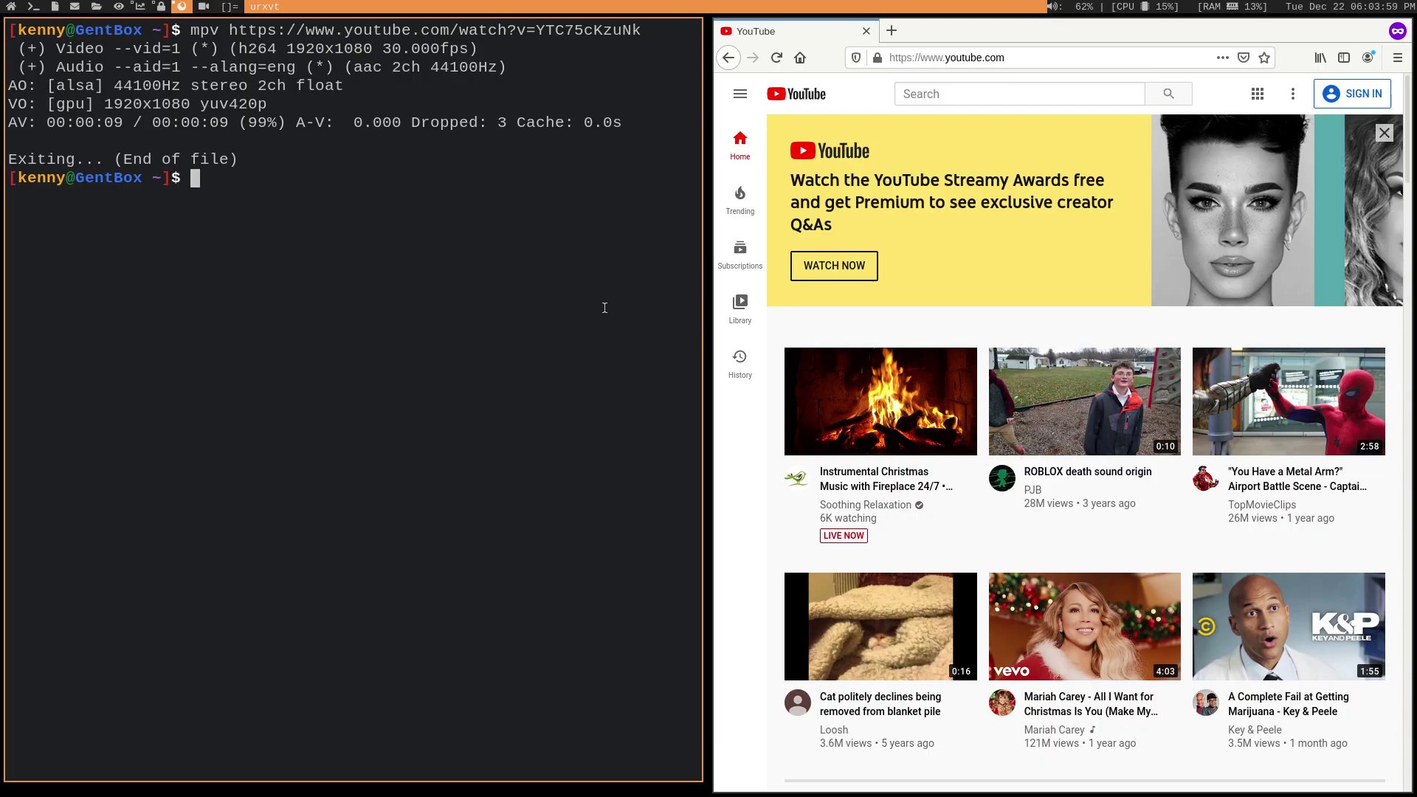
Step: Widen the browser, close the terminal with Ctrl+D, and move to the IceCat workspace
key("super+h")
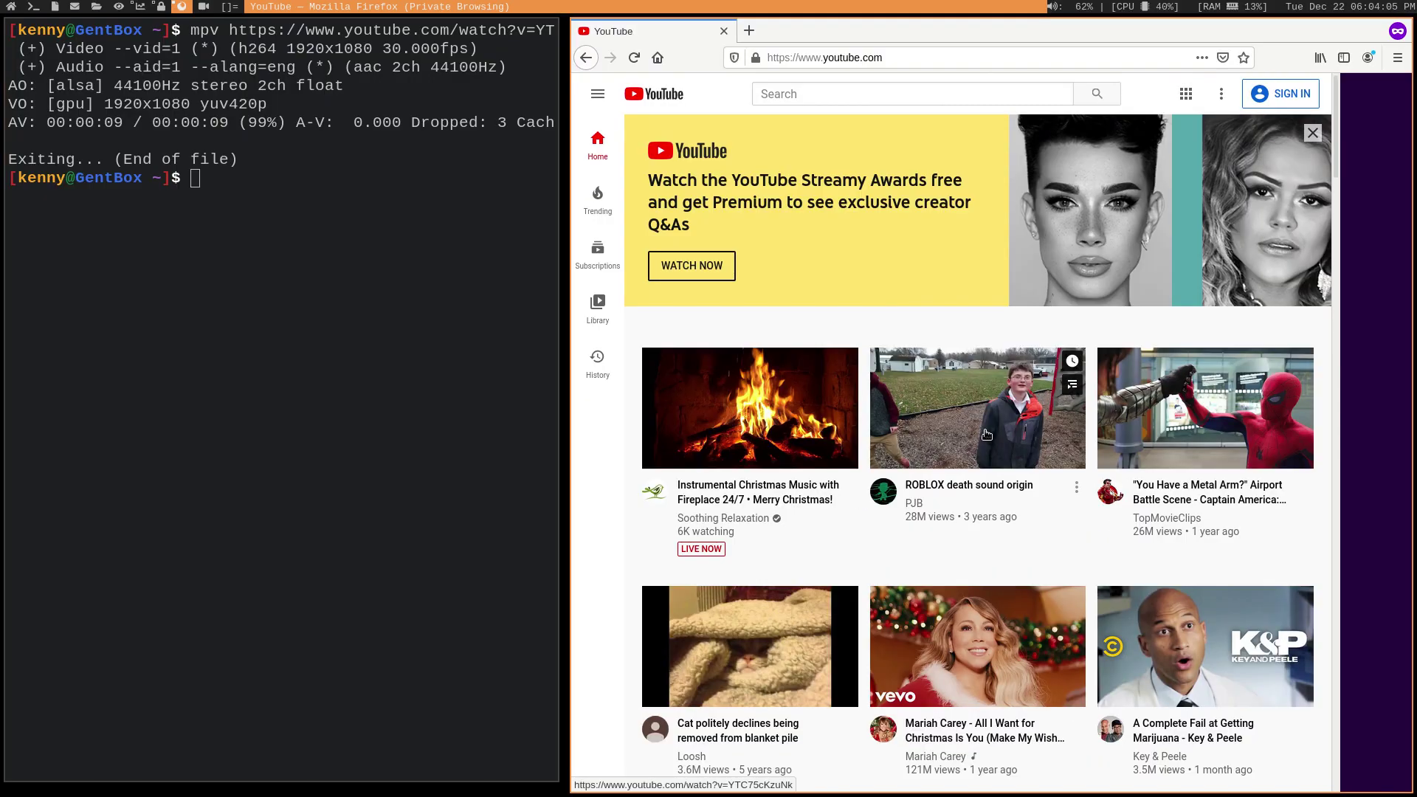
left_click(372, 251)
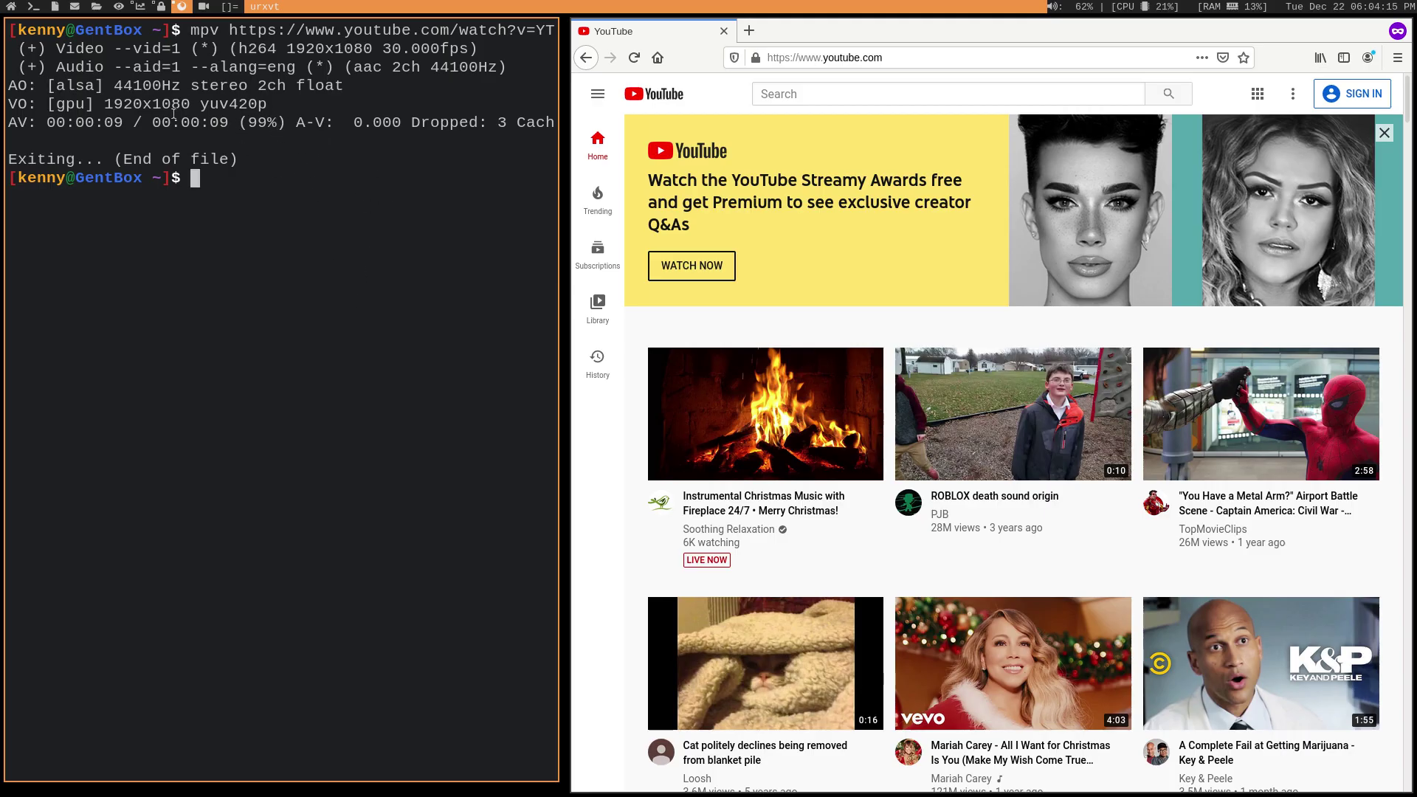
key("ctrl+d")
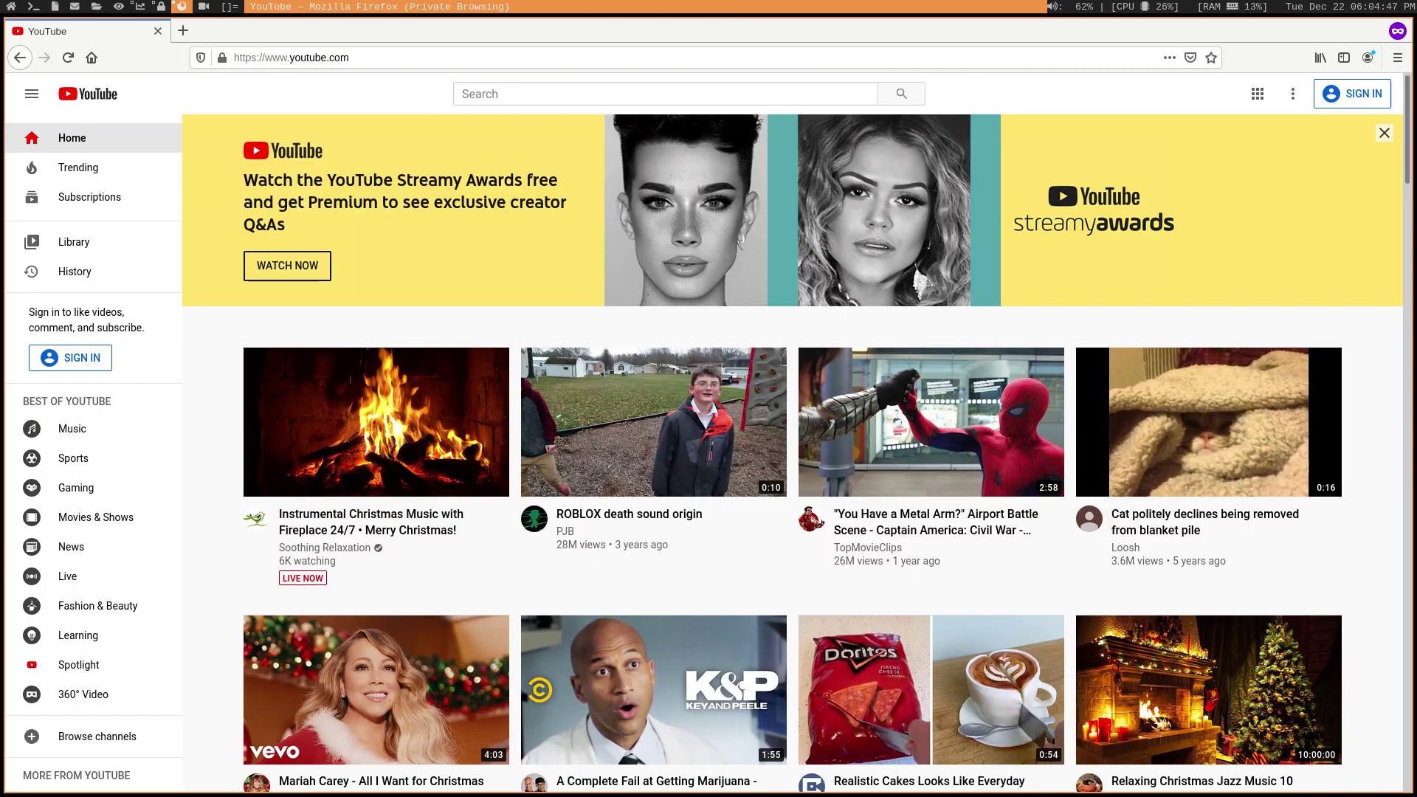
key("super+8")
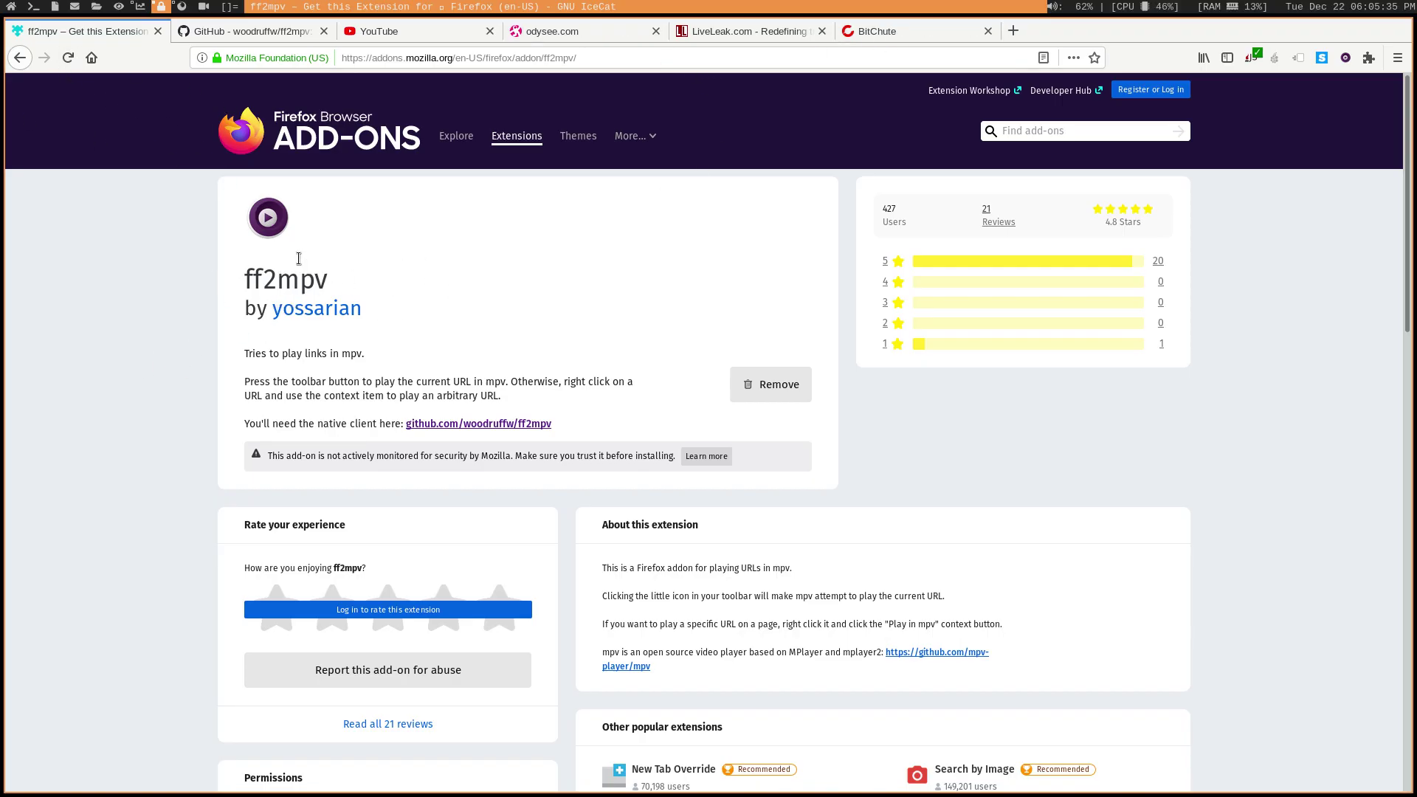
Step: Send the Dunkin Donuts SNL video from YouTube to mpv with Play in MPV
left_click(381, 35)
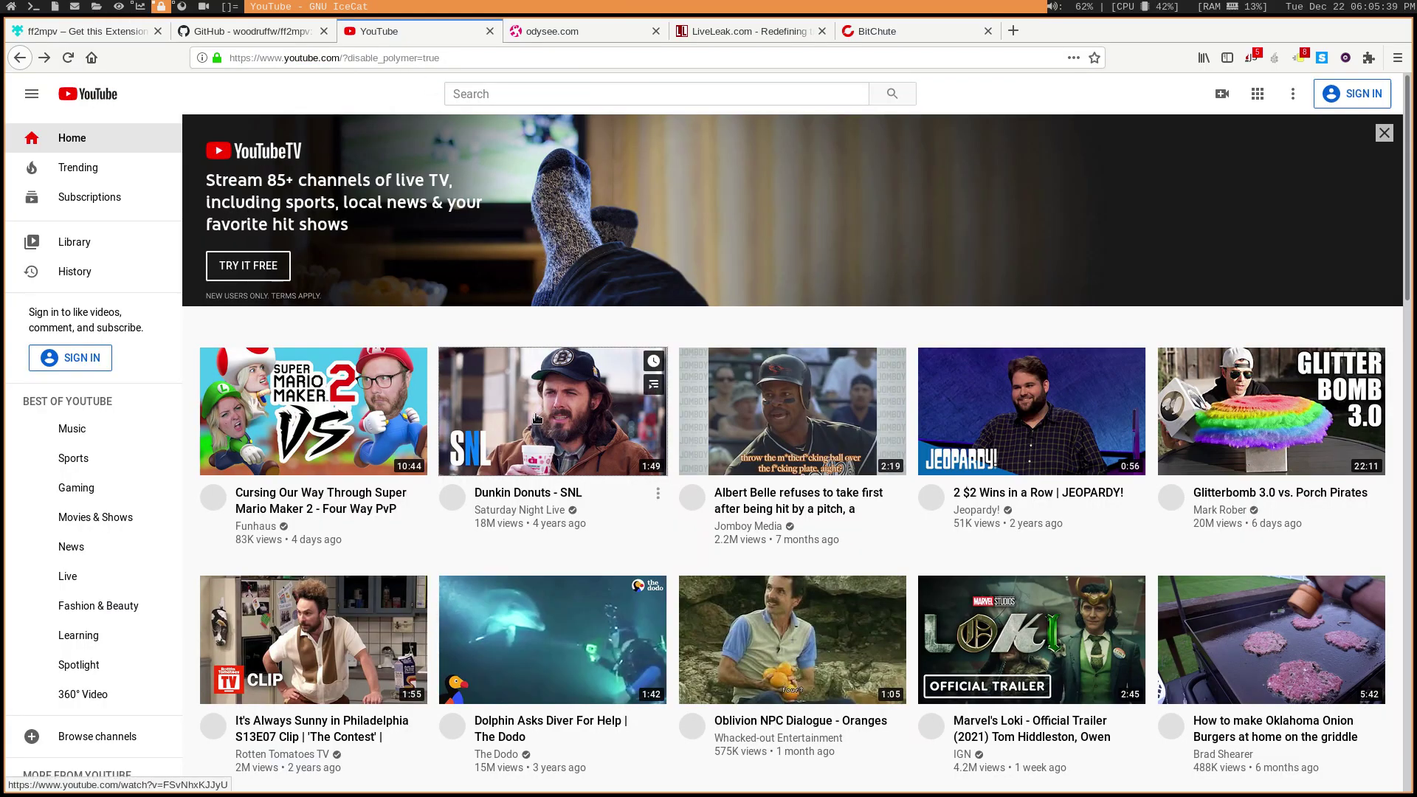
right_click(536, 418)
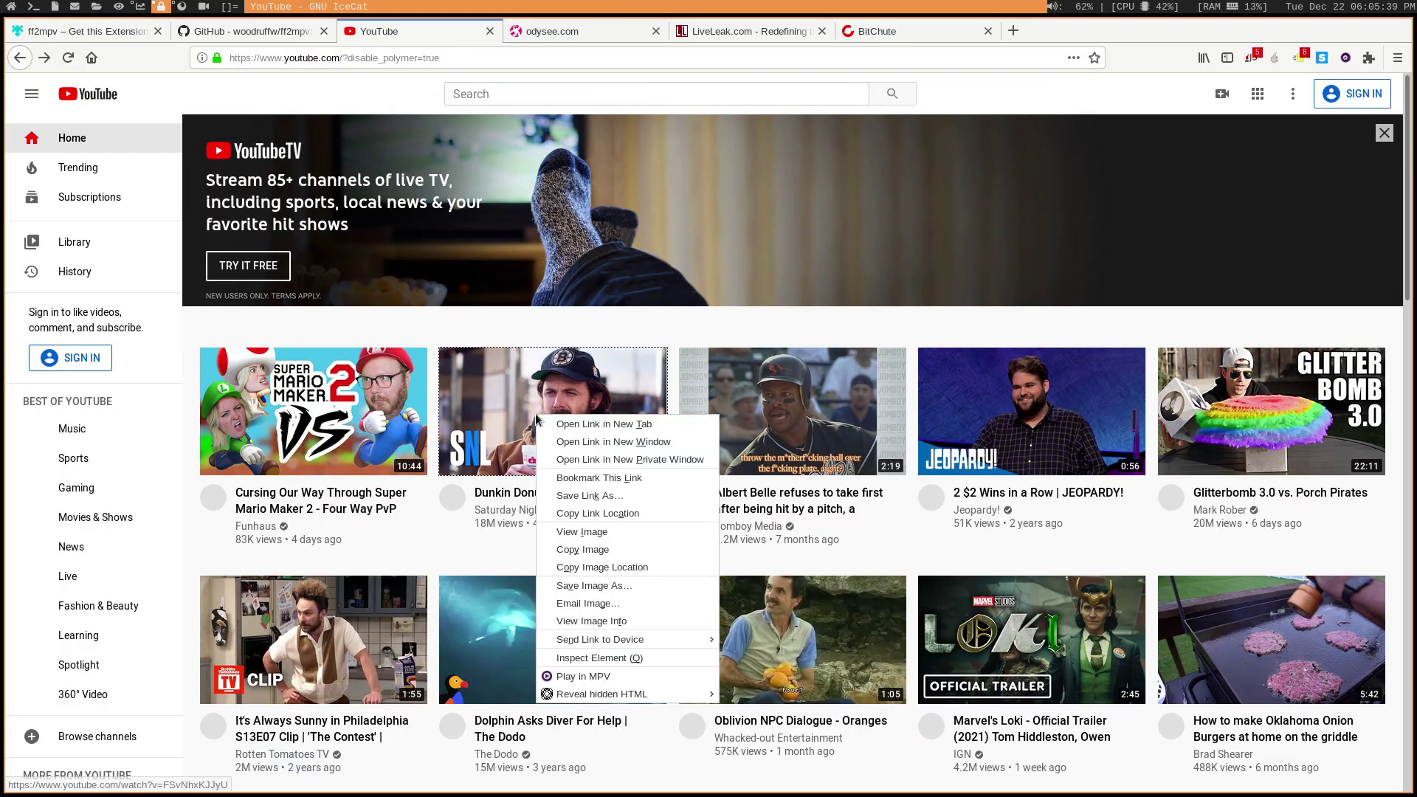
left_click(601, 677)
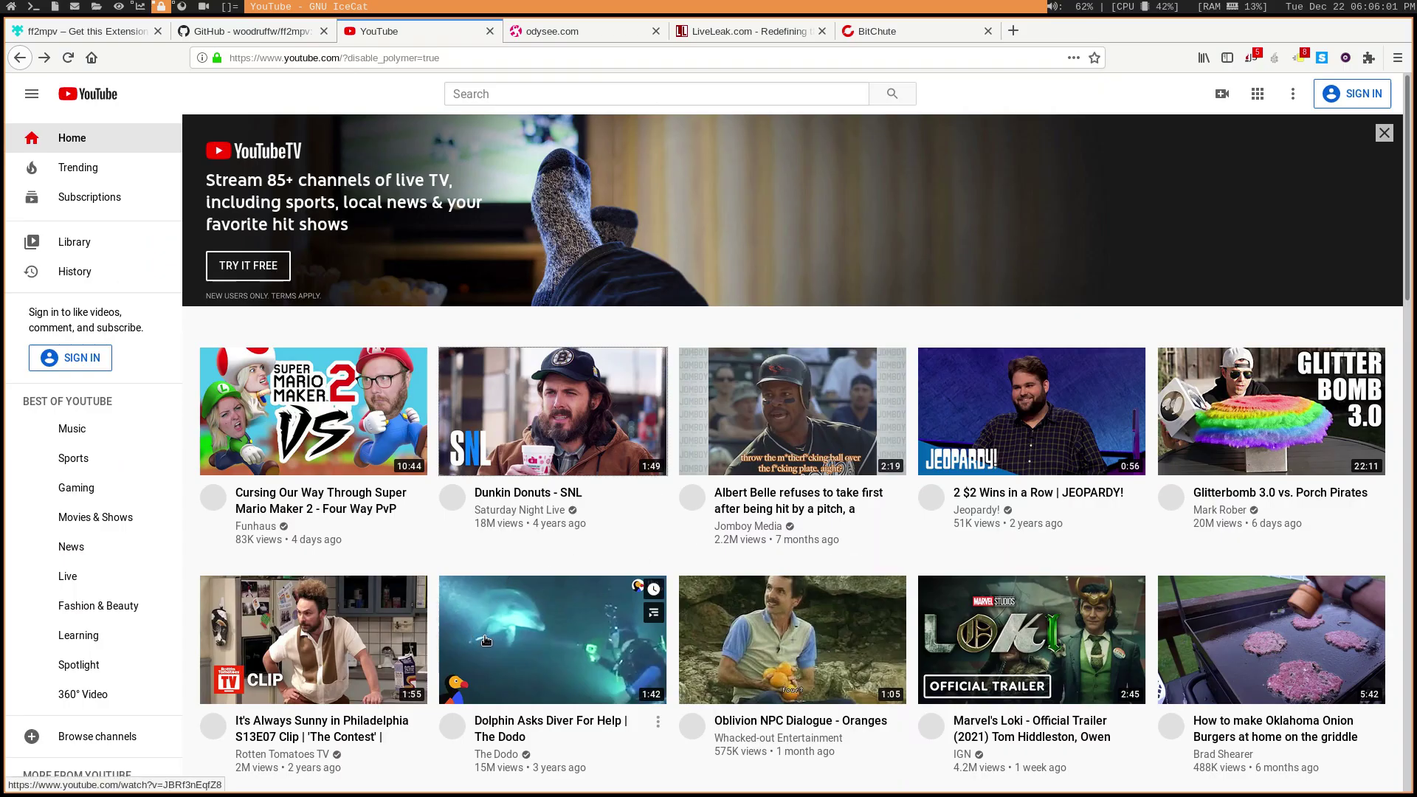
Step: Use the Albert Belle video's link menu, then return to the ff2mpv add-on page
right_click(785, 420)
left_click(857, 692)
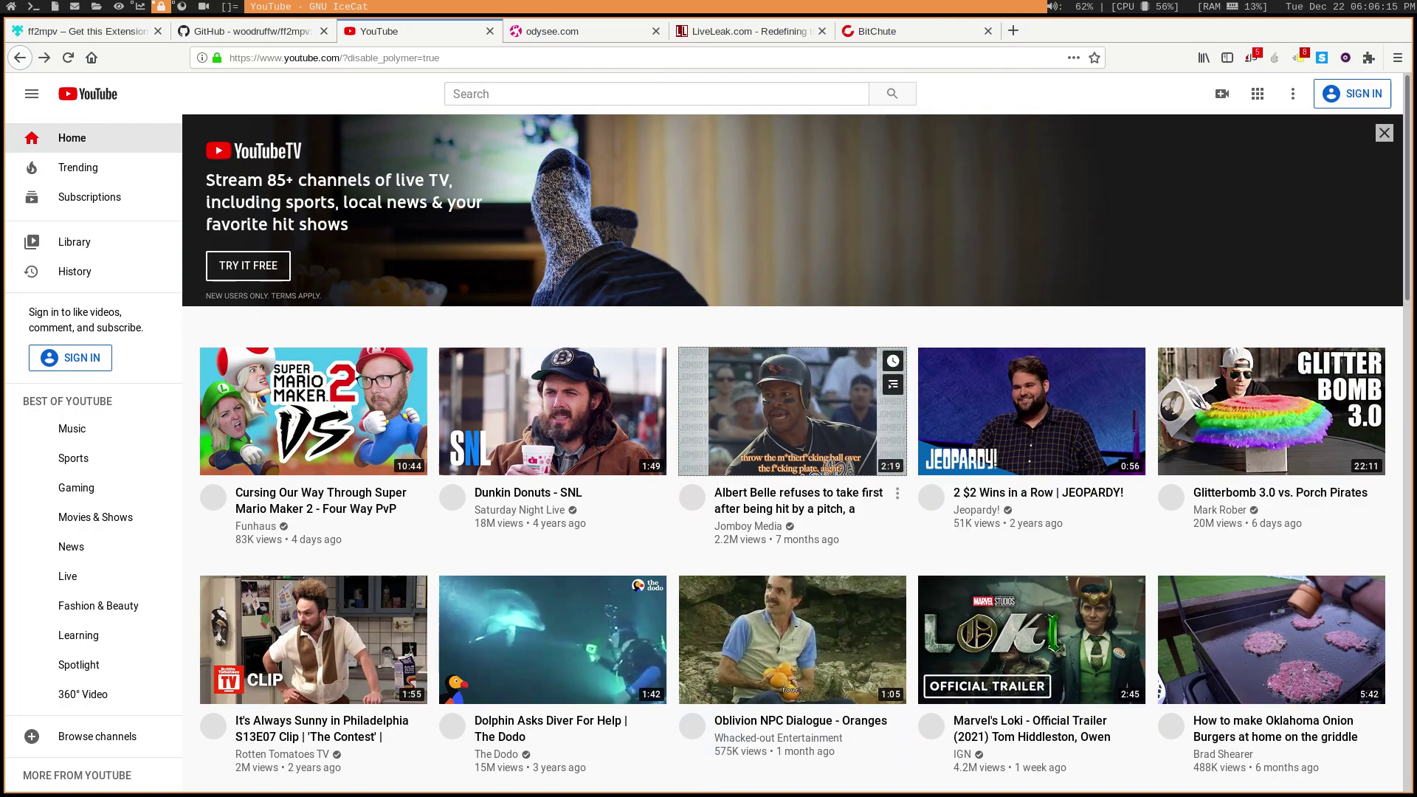
left_click(102, 30)
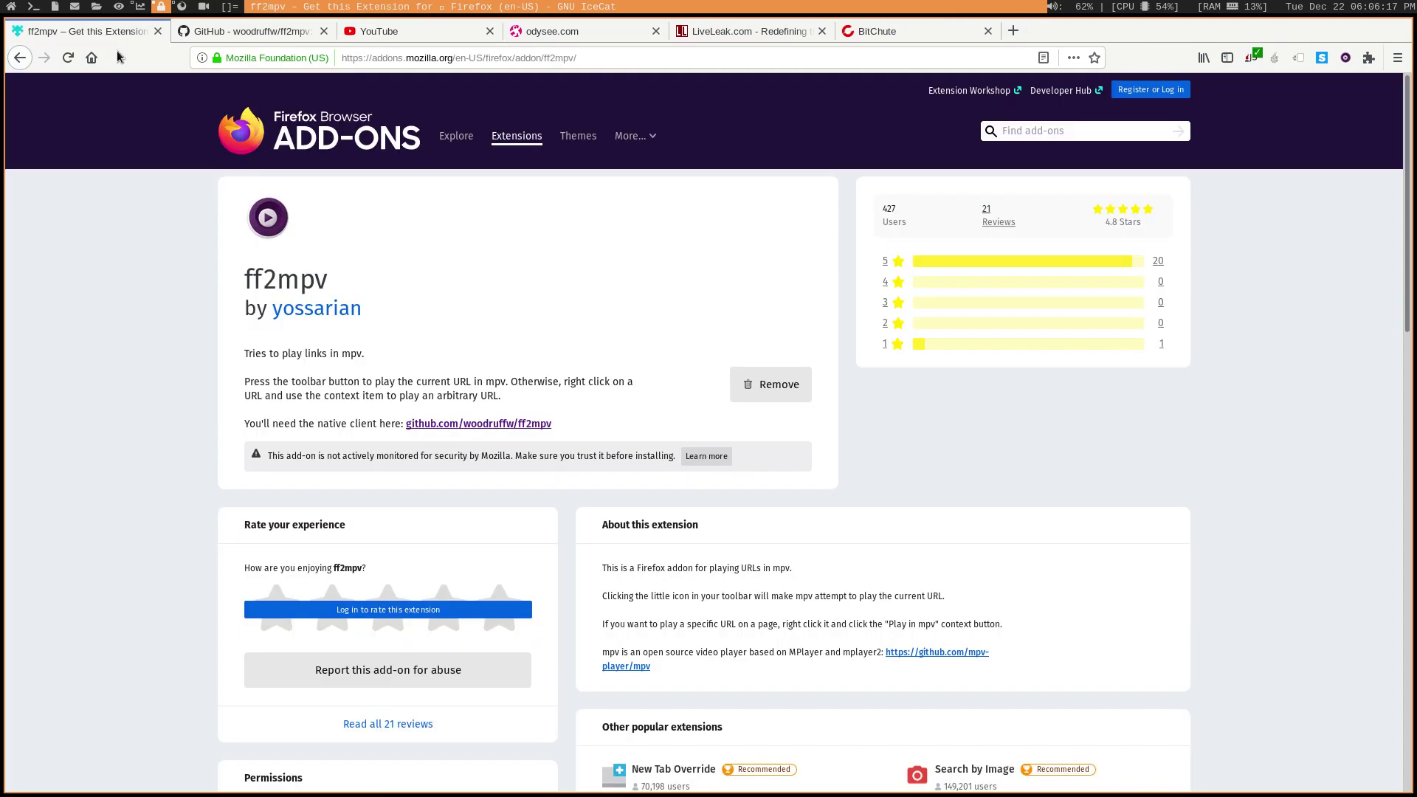
Step: Bring up the woodruffw/ff2mpv GitHub page, select its address, and scroll to the README and back
left_click(268, 33)
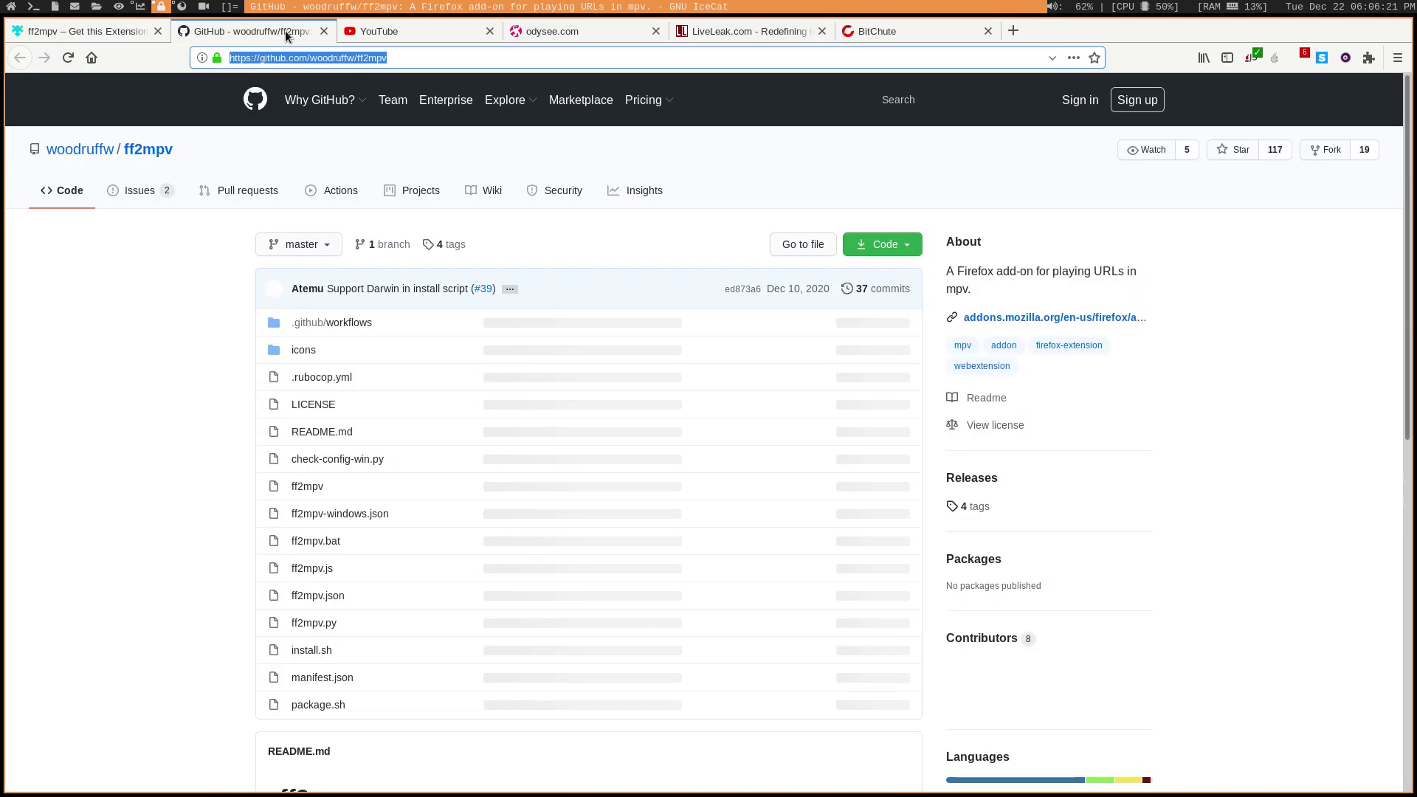
left_click(414, 65)
left_click_drag(441, 60, 192, 331)
left_click(211, 450)
scroll(211, 454, "down", 3)
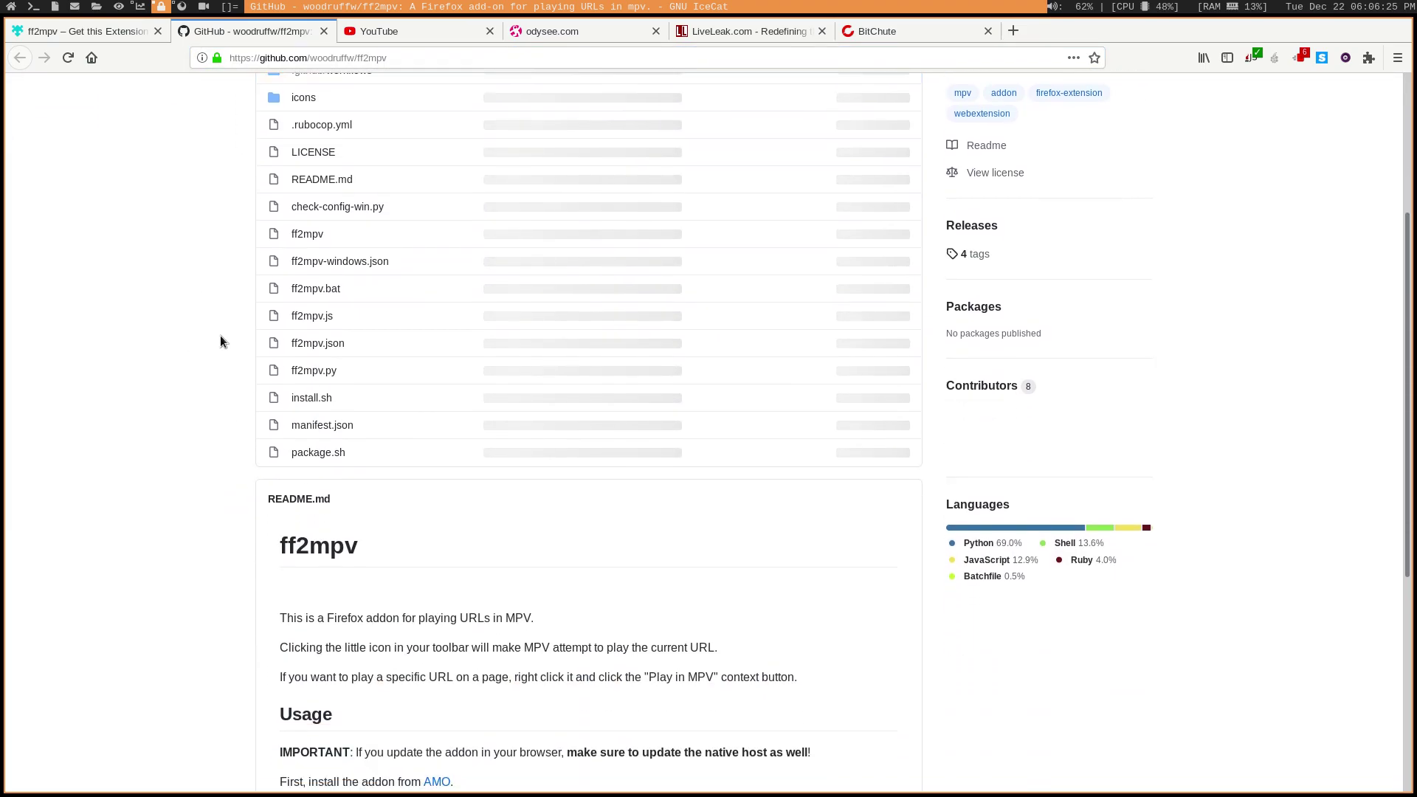
scroll(214, 347, "up", 2)
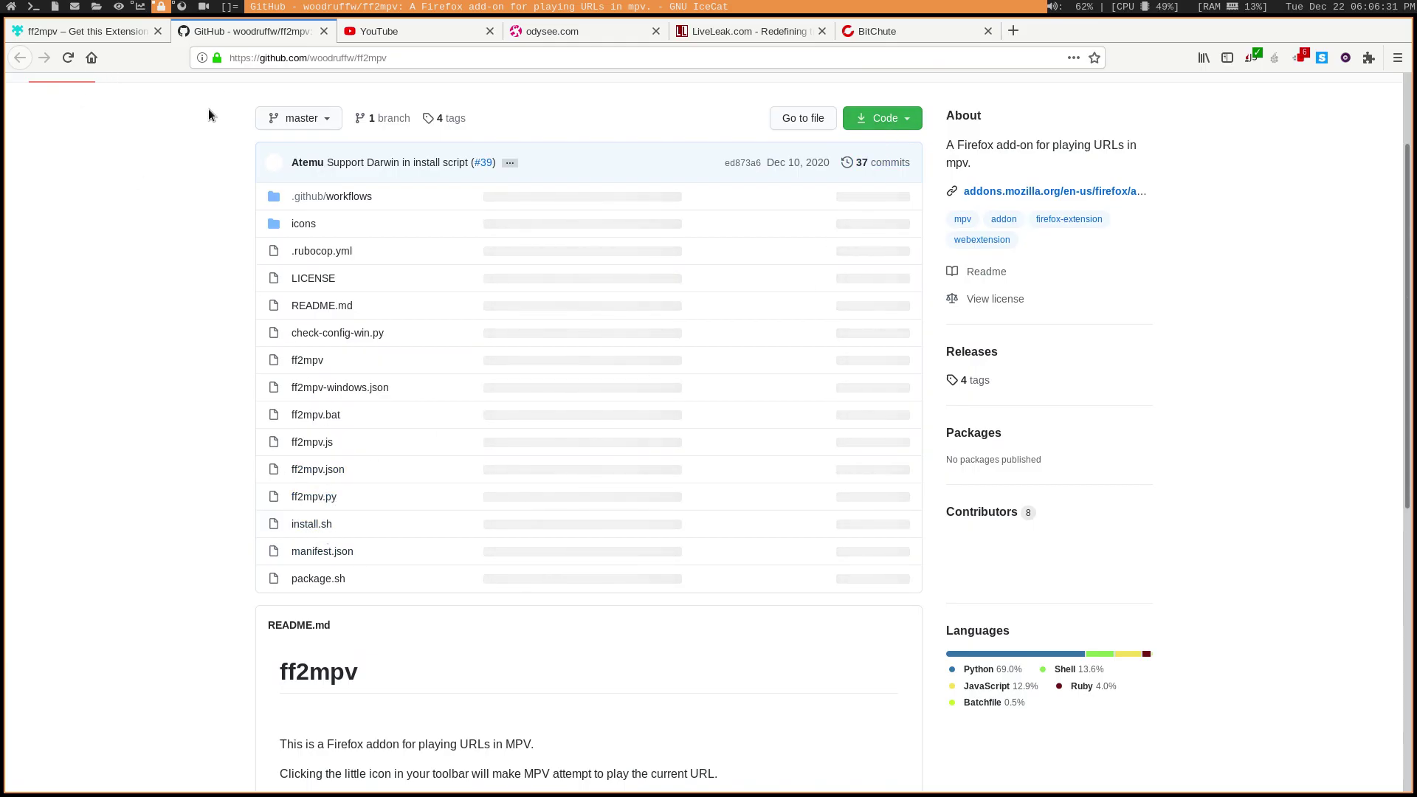
Step: List the ff2mpv-master folder, review install.sh in vim, and close it with :wq
key("super+7")
type("ls")
key("Return")
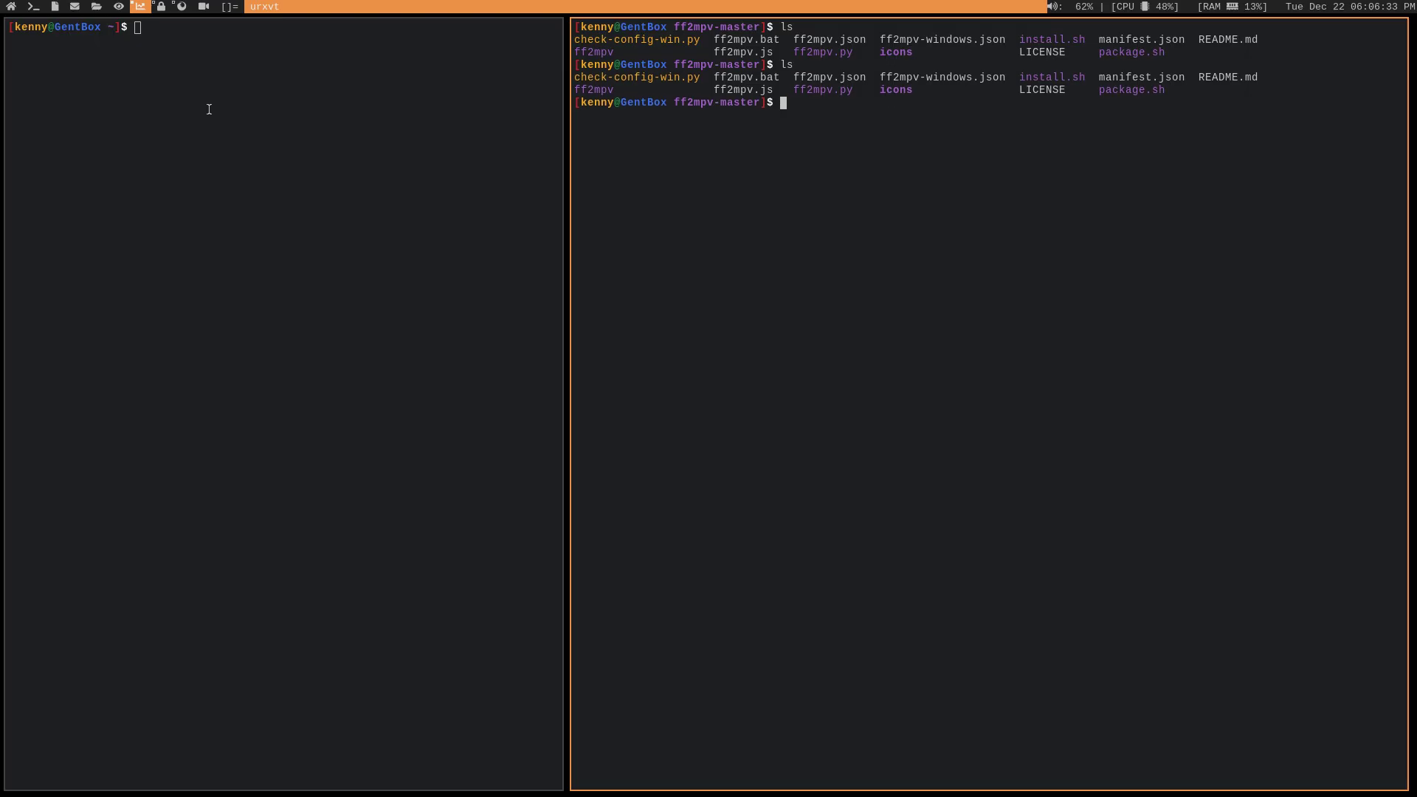
type("vim install.sh")
key("Return")
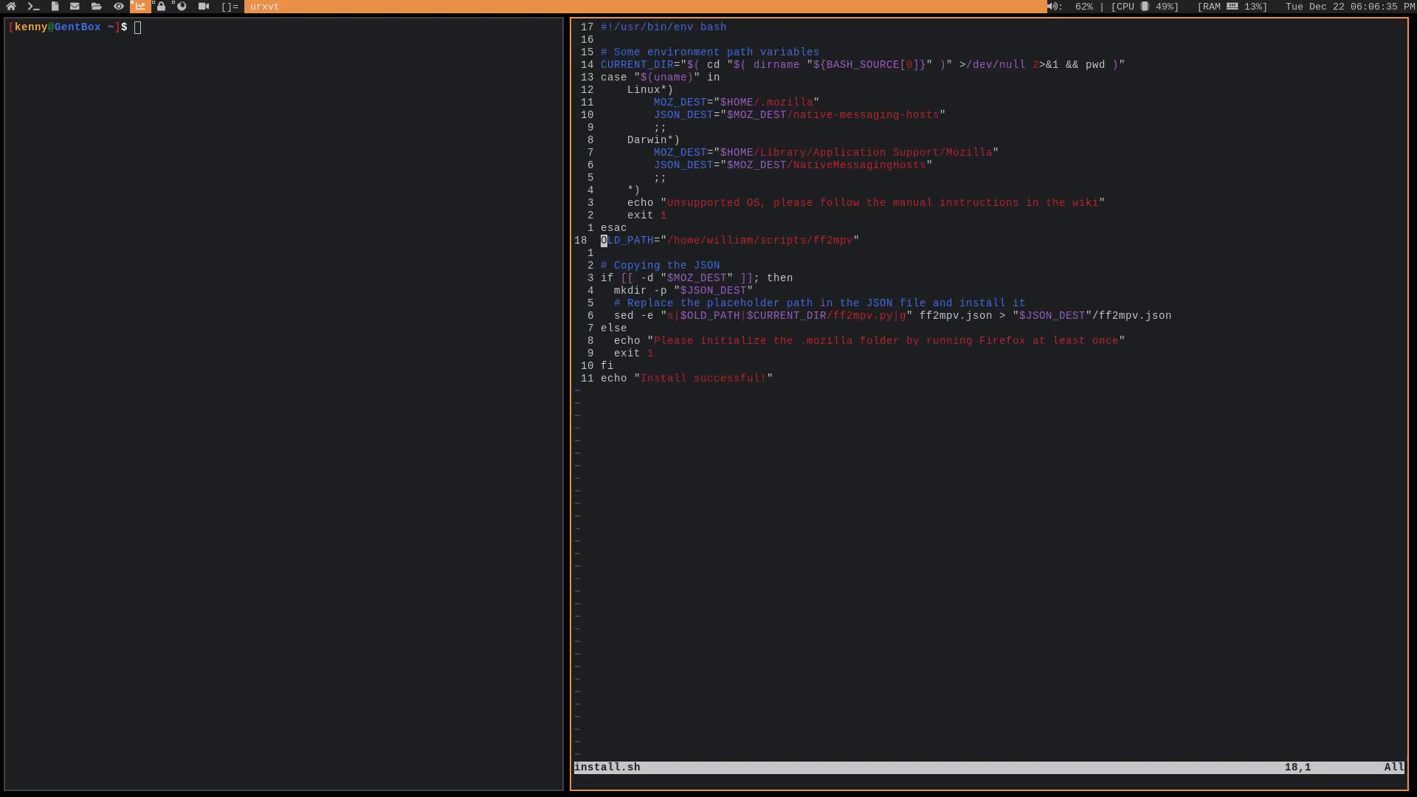
key("k")
key("k")
key("k")
key("k")
key("k")
key("k")
key("k")
key("k")
key("k")
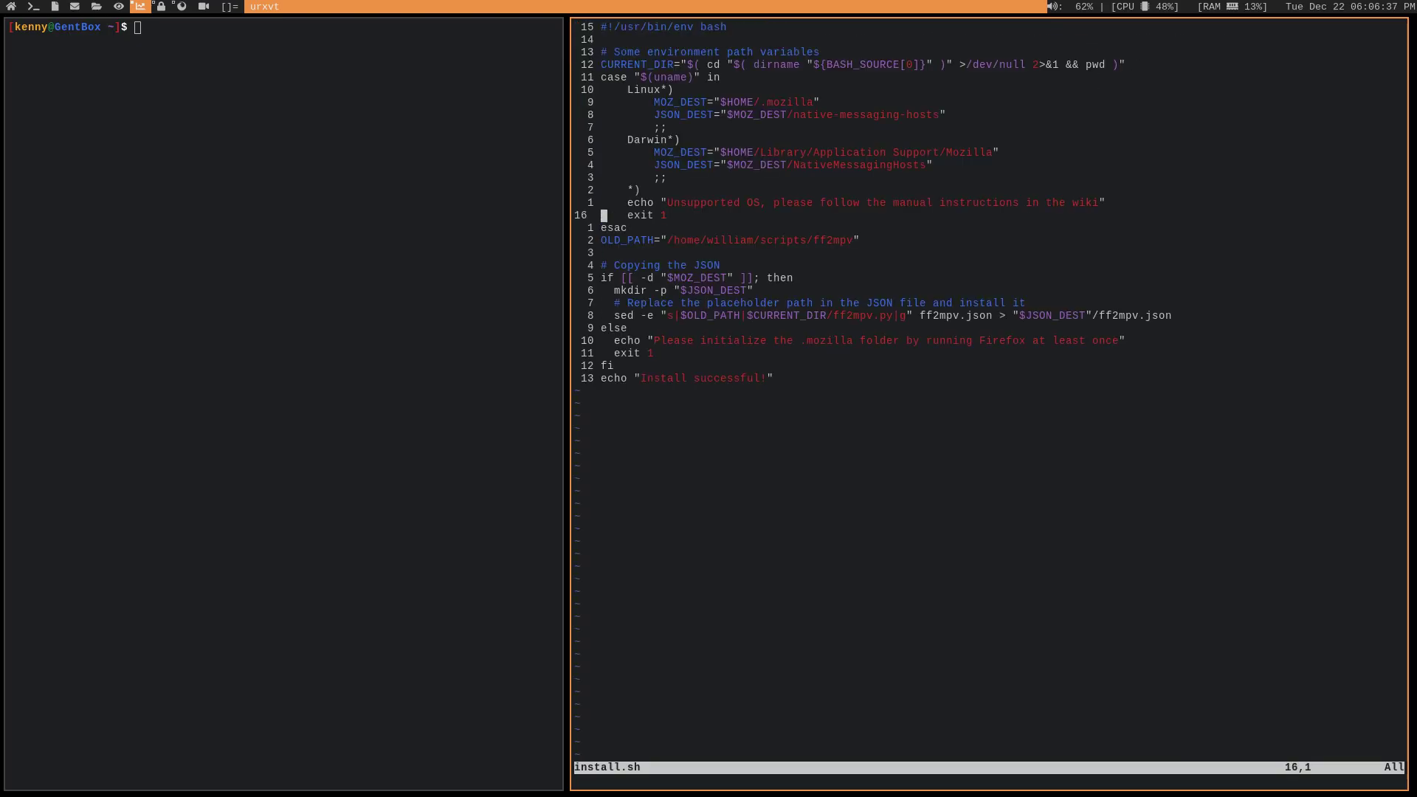
key("k")
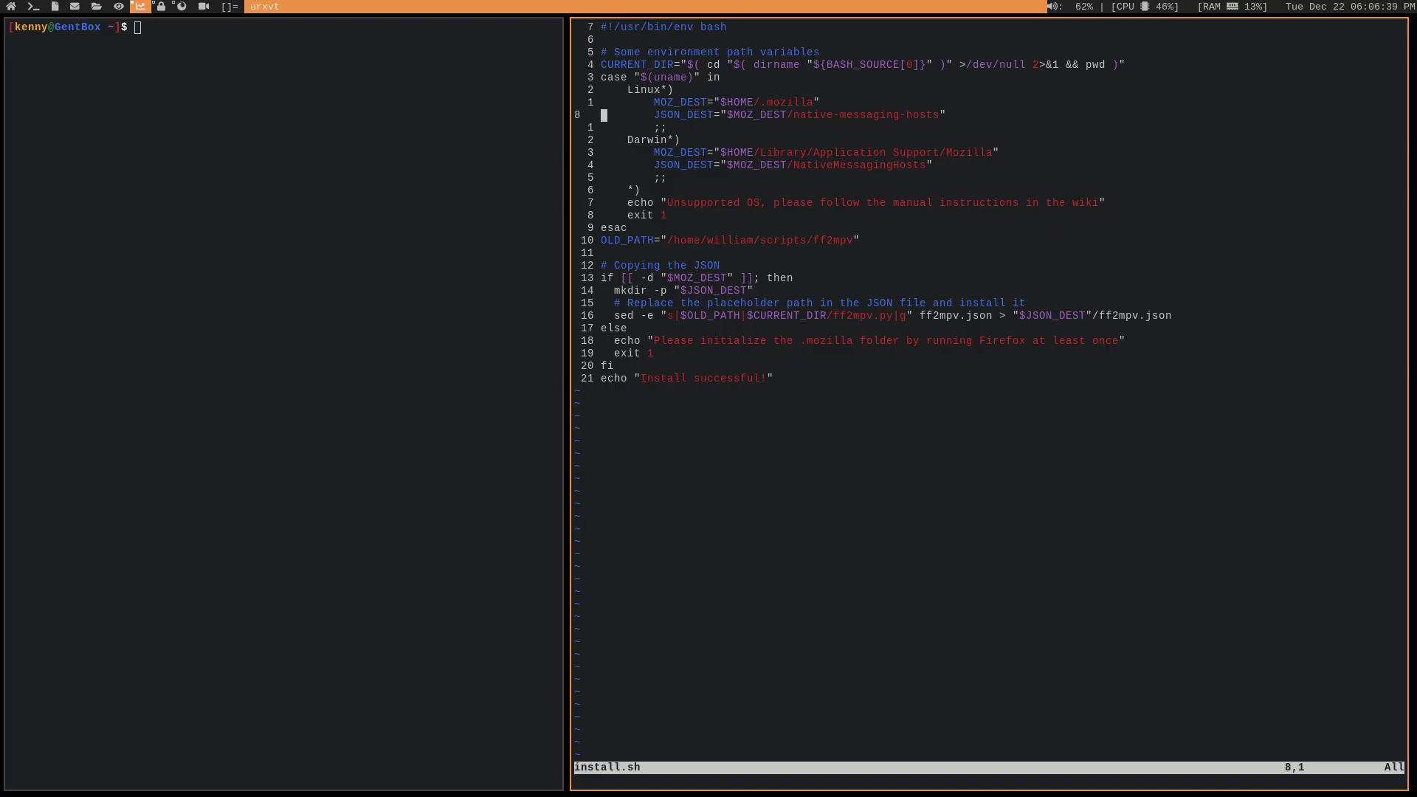
key("j")
key("j")
key("j")
key("j")
key("j")
key("j")
key("k")
key("k")
key("k")
key("k")
key("k")
key("k")
key("k")
key("k")
key("k")
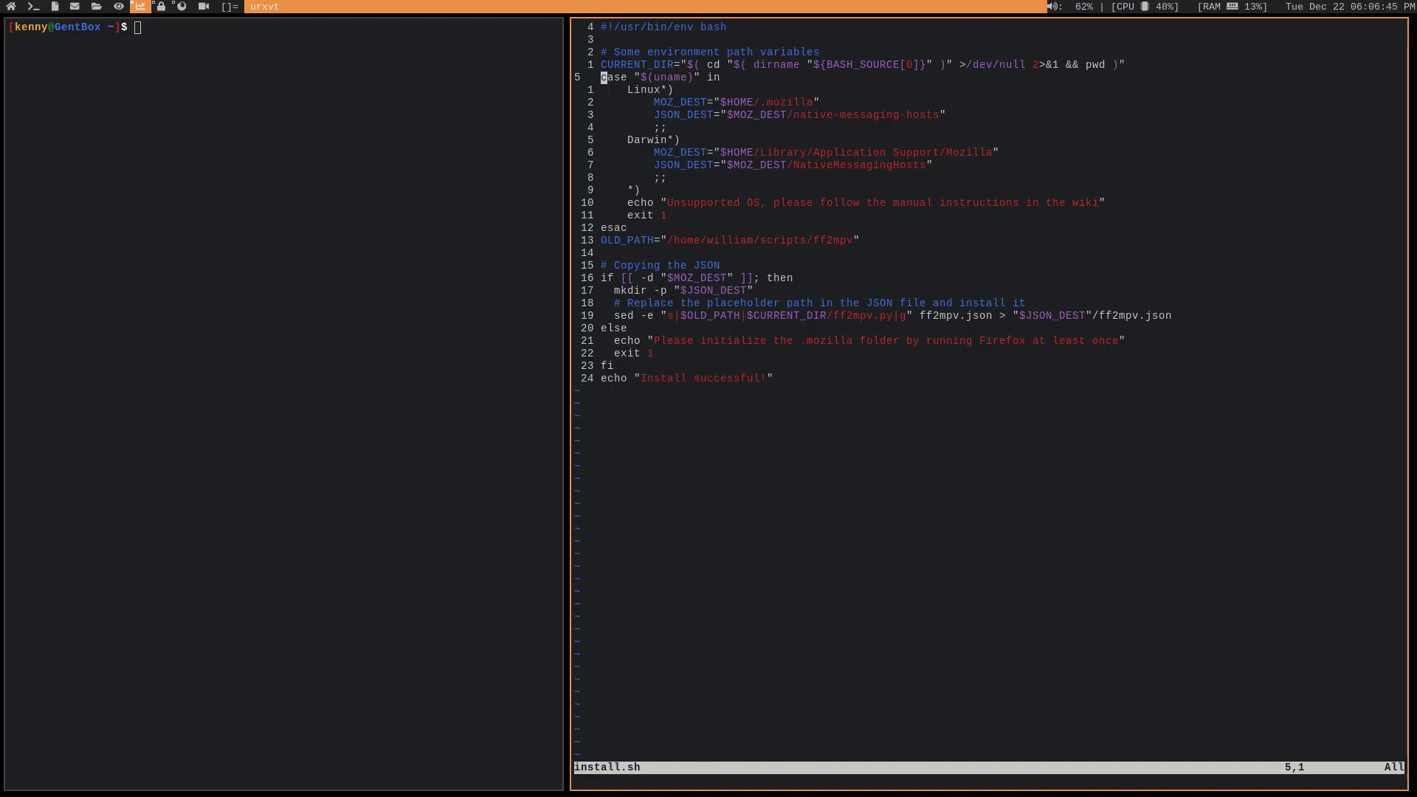
type(":wq")
key("Return")
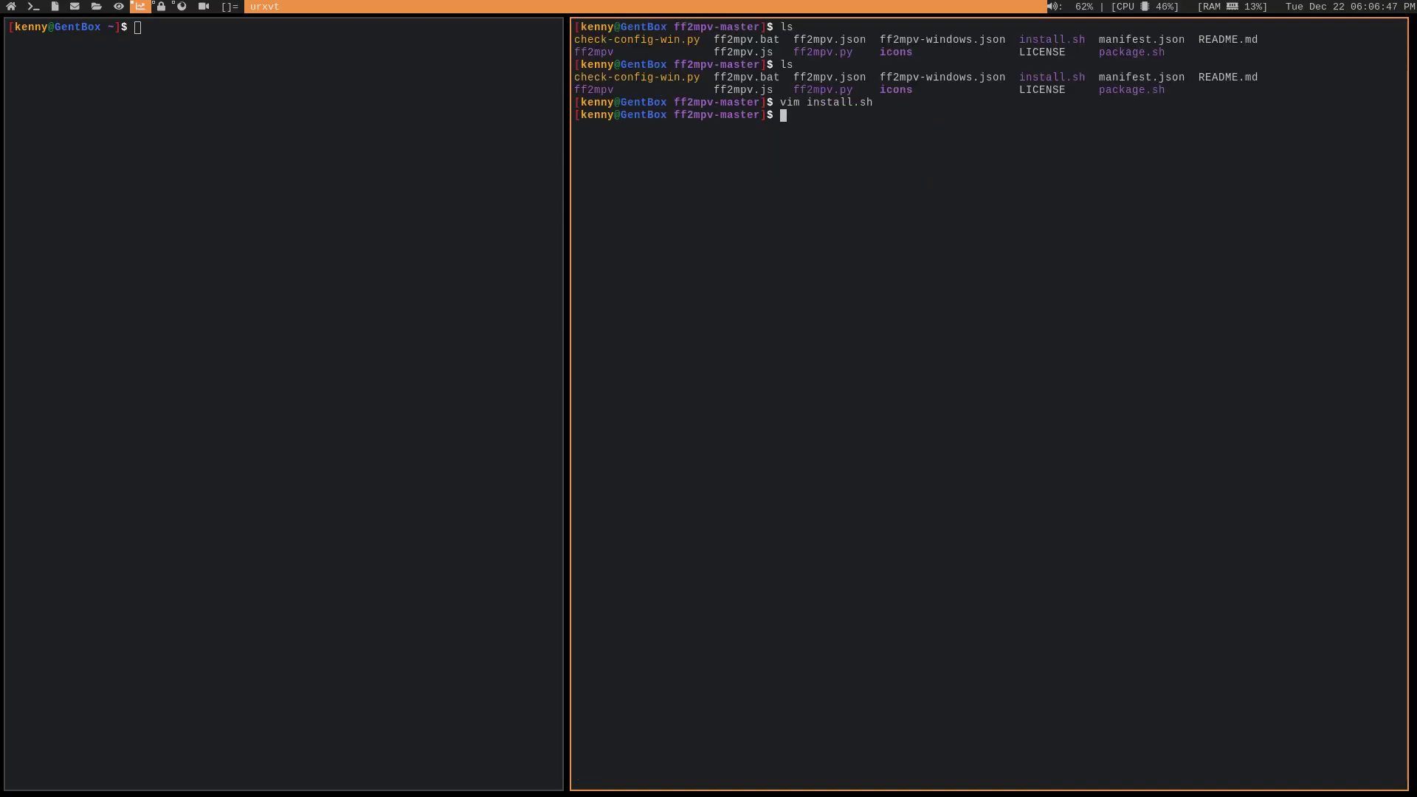
Step: Select the ff2mpv.json and ff2mpv.py names in the directory listing
double_click(854, 77)
double_click(838, 89)
left_click(854, 120)
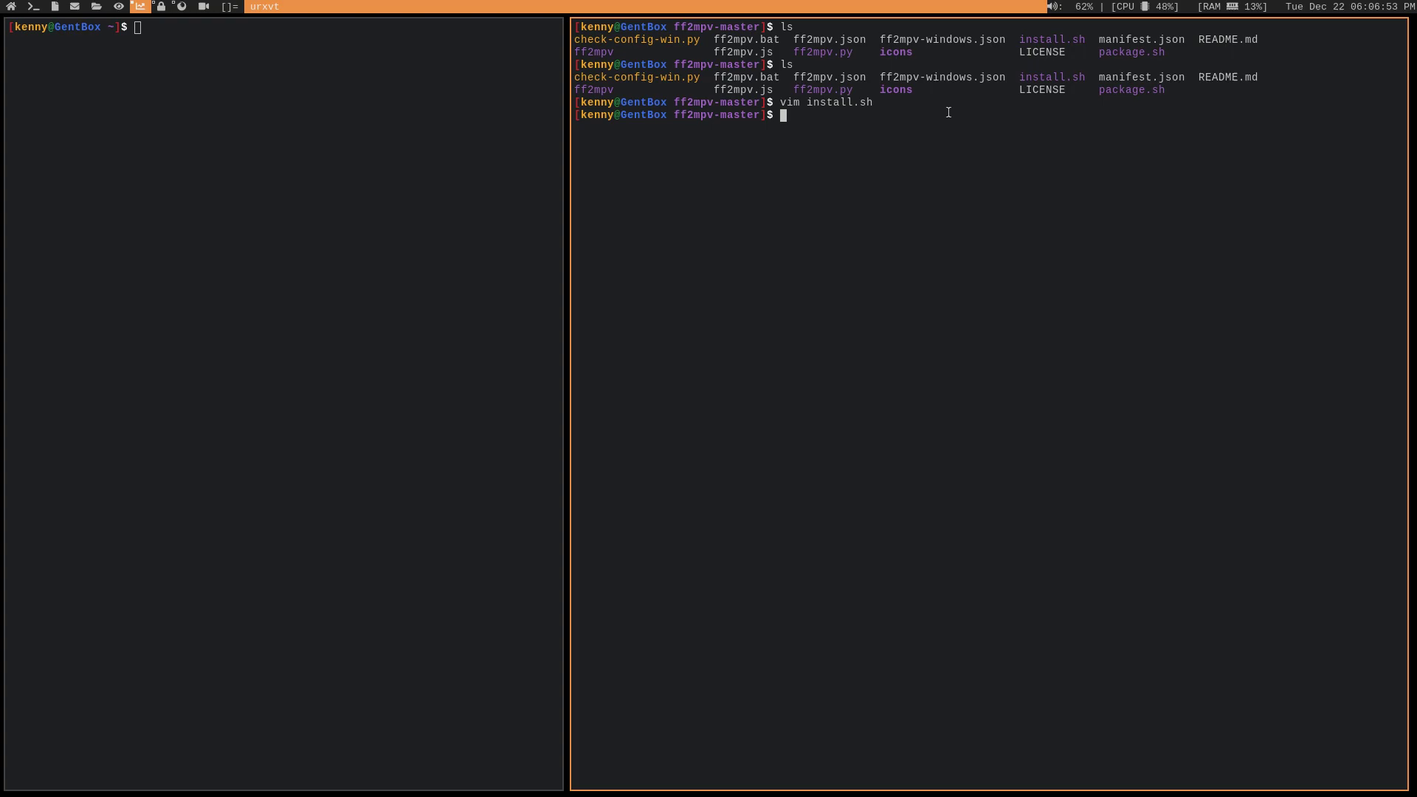
double_click(809, 89)
left_click(811, 92)
left_click_drag(794, 89, 845, 90)
left_click(843, 91)
Step: Focus and widen the left terminal, then open .mozilla/native-messaging-hosts/ff2mpv.json in vim
key("alt+k")
key("alt+l")
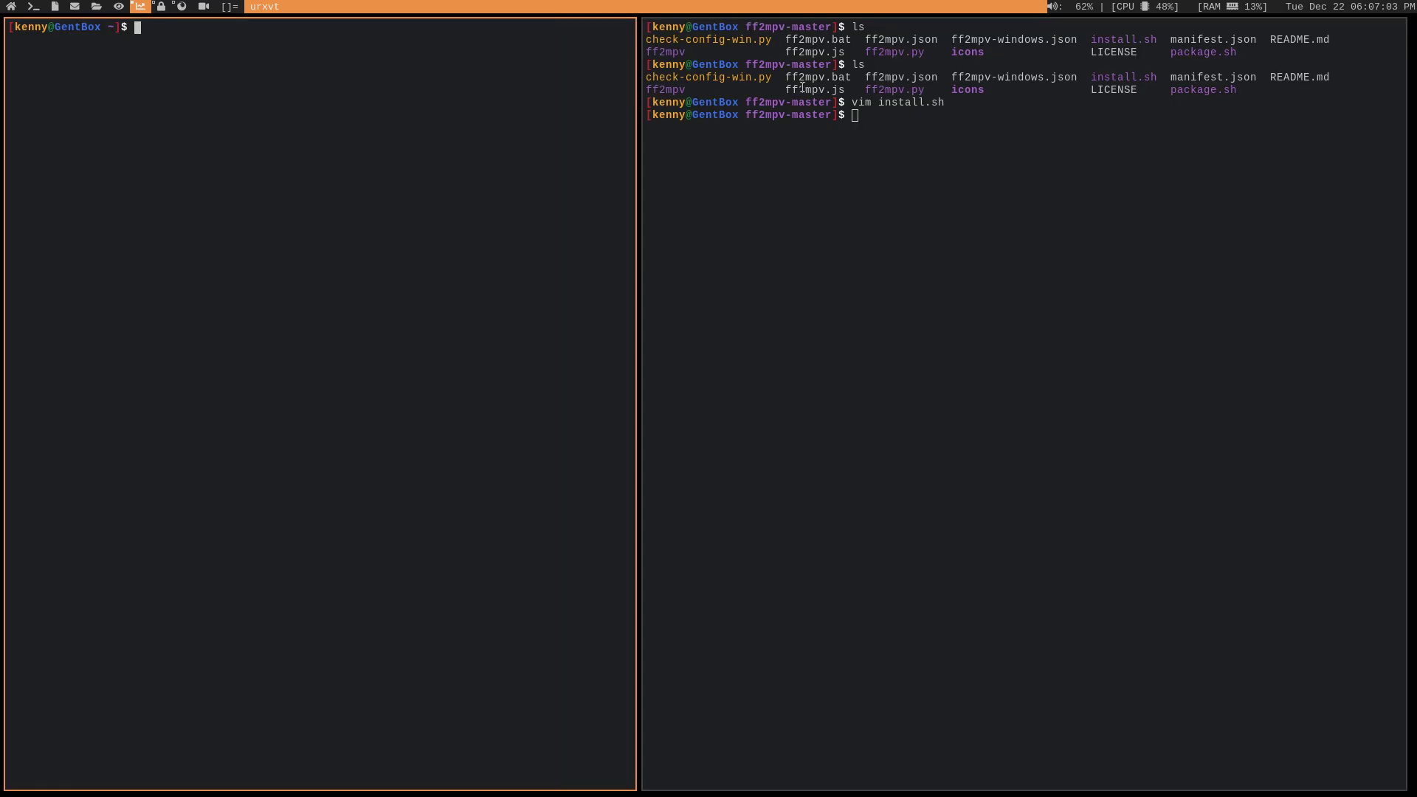
type("vim .mozilla/native-messaging-hosts/ff2mpv.json")
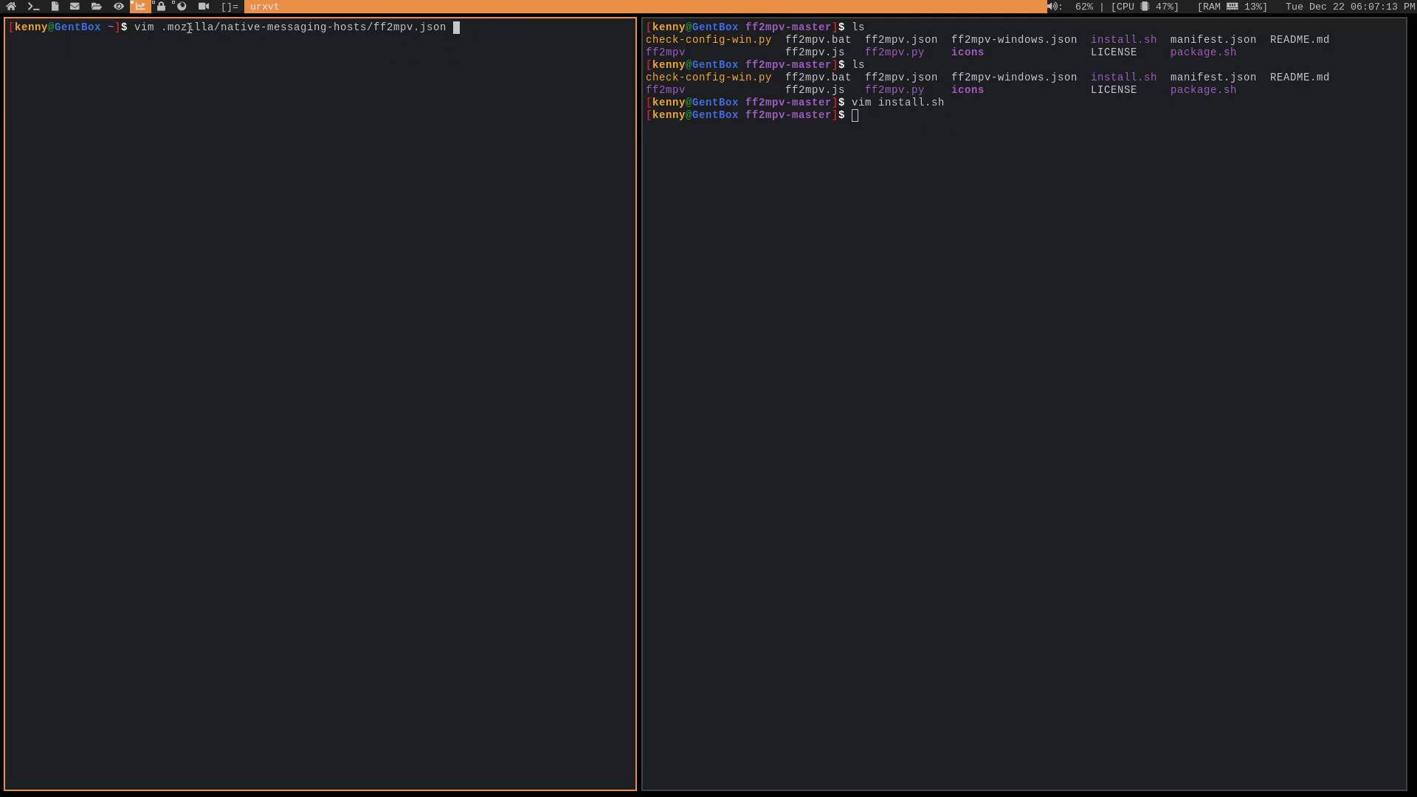
left_click_drag(161, 28, 442, 27)
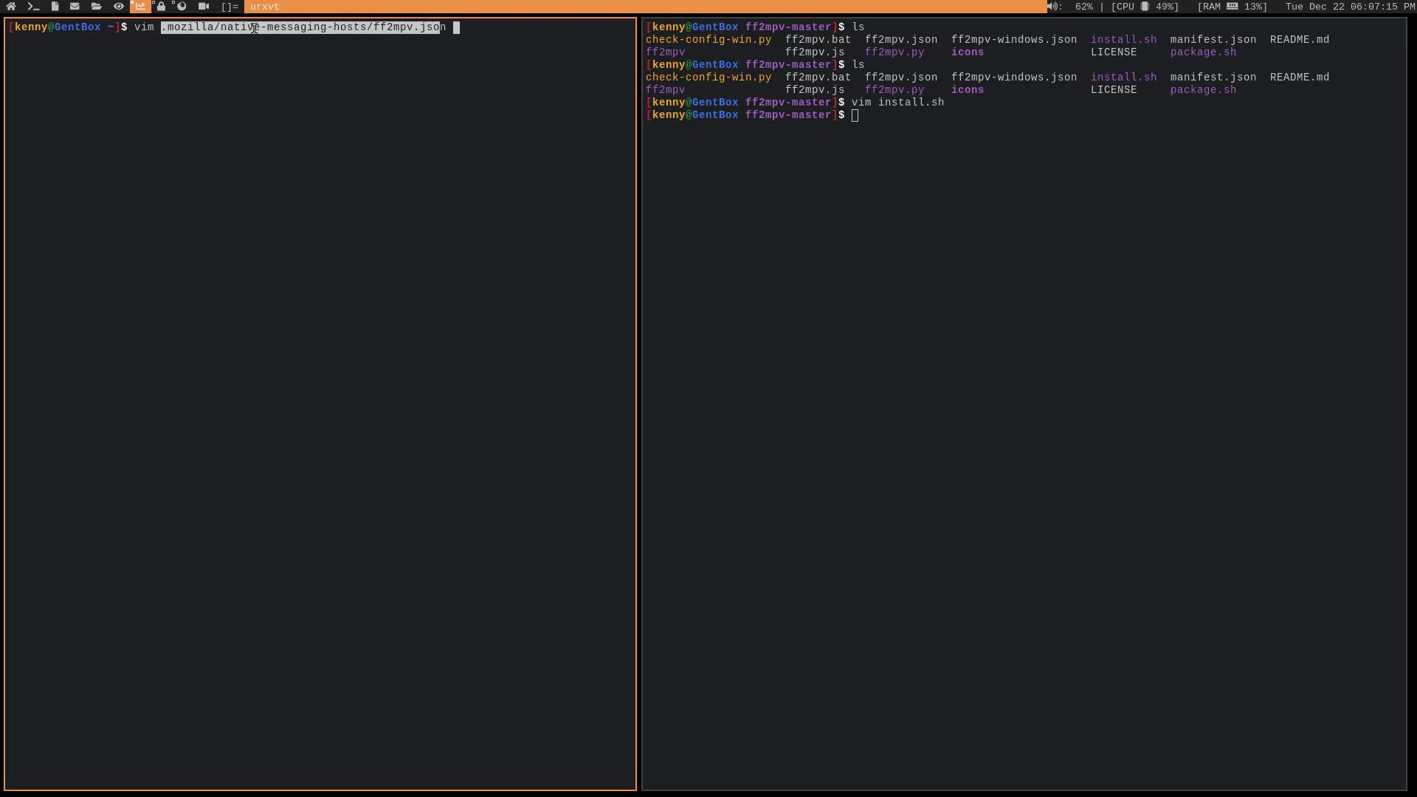
left_click(472, 31)
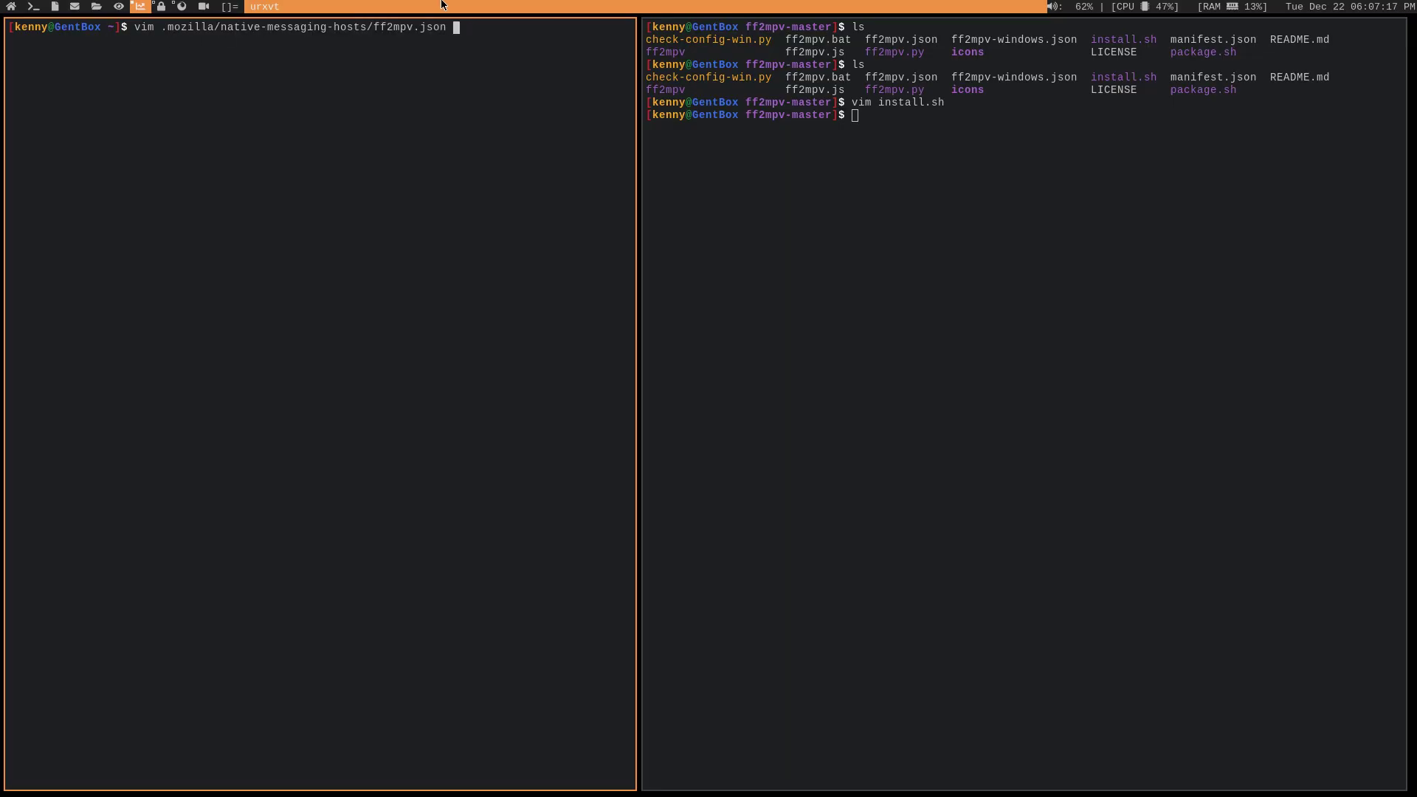
key("Return")
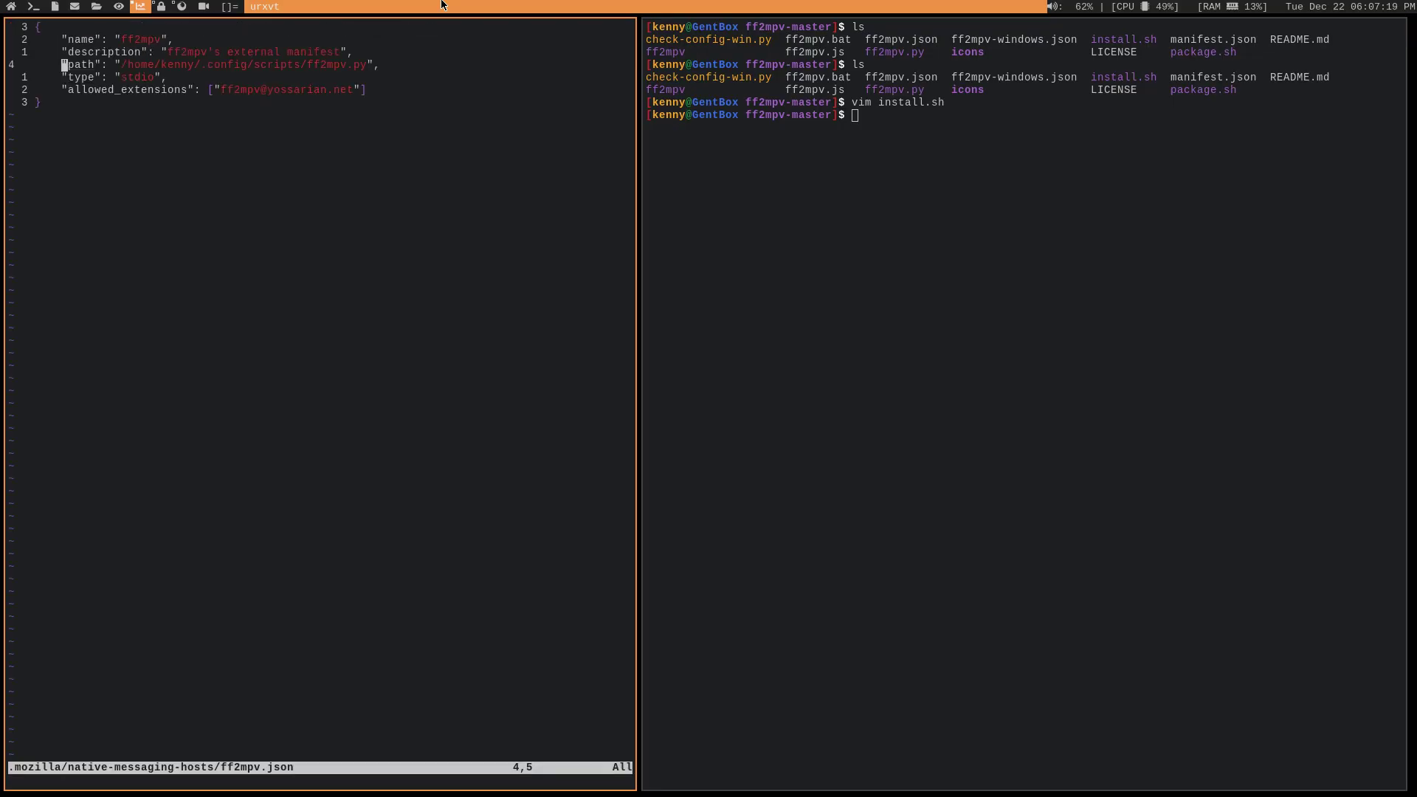
key("l")
key("l")
key("l")
key("l")
key("l")
key("l")
key("l")
key("l")
key("l")
key("l")
key("l")
key("l")
key("l")
key("l")
key("l")
key("l")
key("l")
key("l")
key("l")
key("l")
key("l")
key("l")
key("l")
key("l")
key("l")
key("l")
key("l")
key("l")
key("l")
key("l")
key("l")
key("l")
key("l")
key("l")
key("l")
key("l")
Step: Open .config/scripts/ff2mpv.py in a new vim tab and enlarge the text
key("ctrl+t")
type(":e .config/")
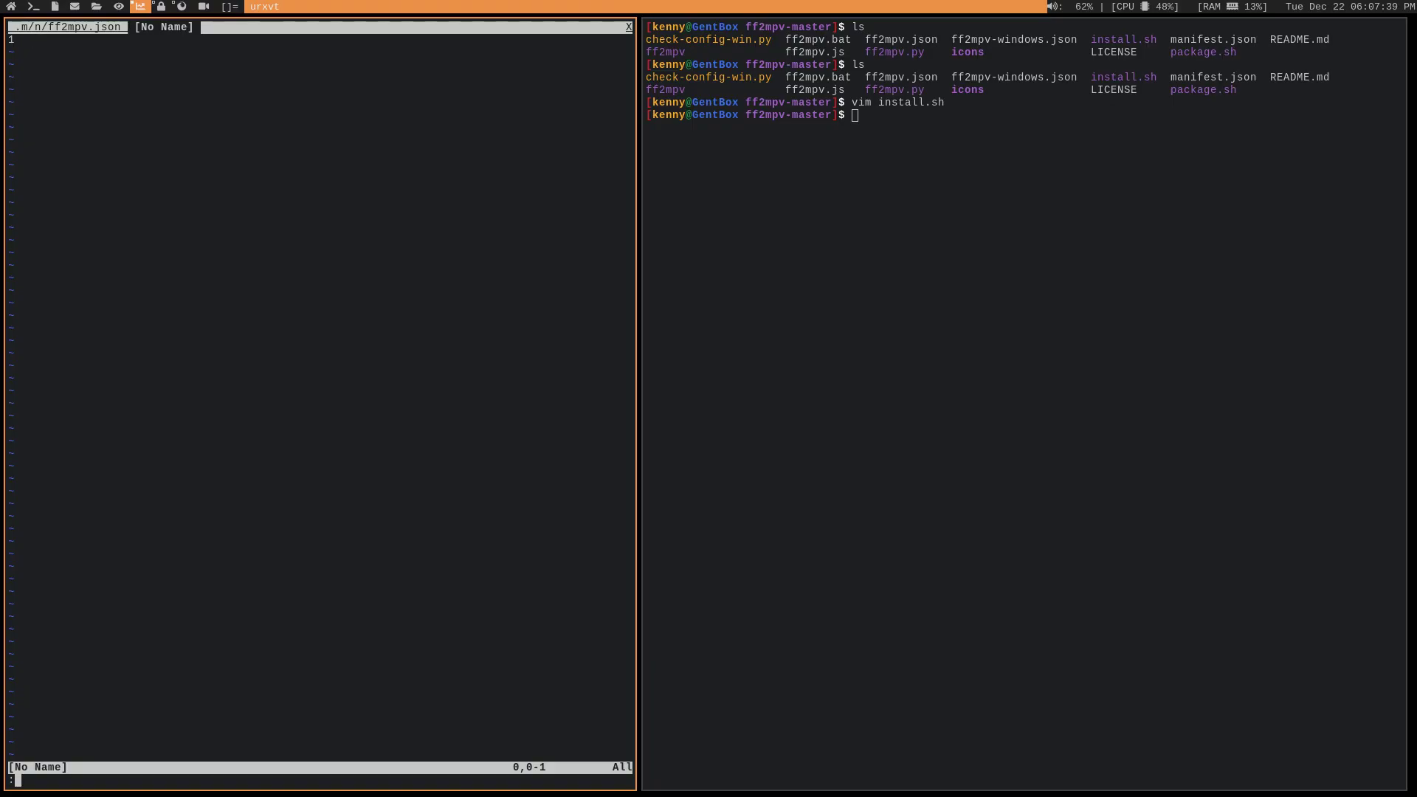
type("scripts/ff2mpv.py")
key("Return")
key("super+j")
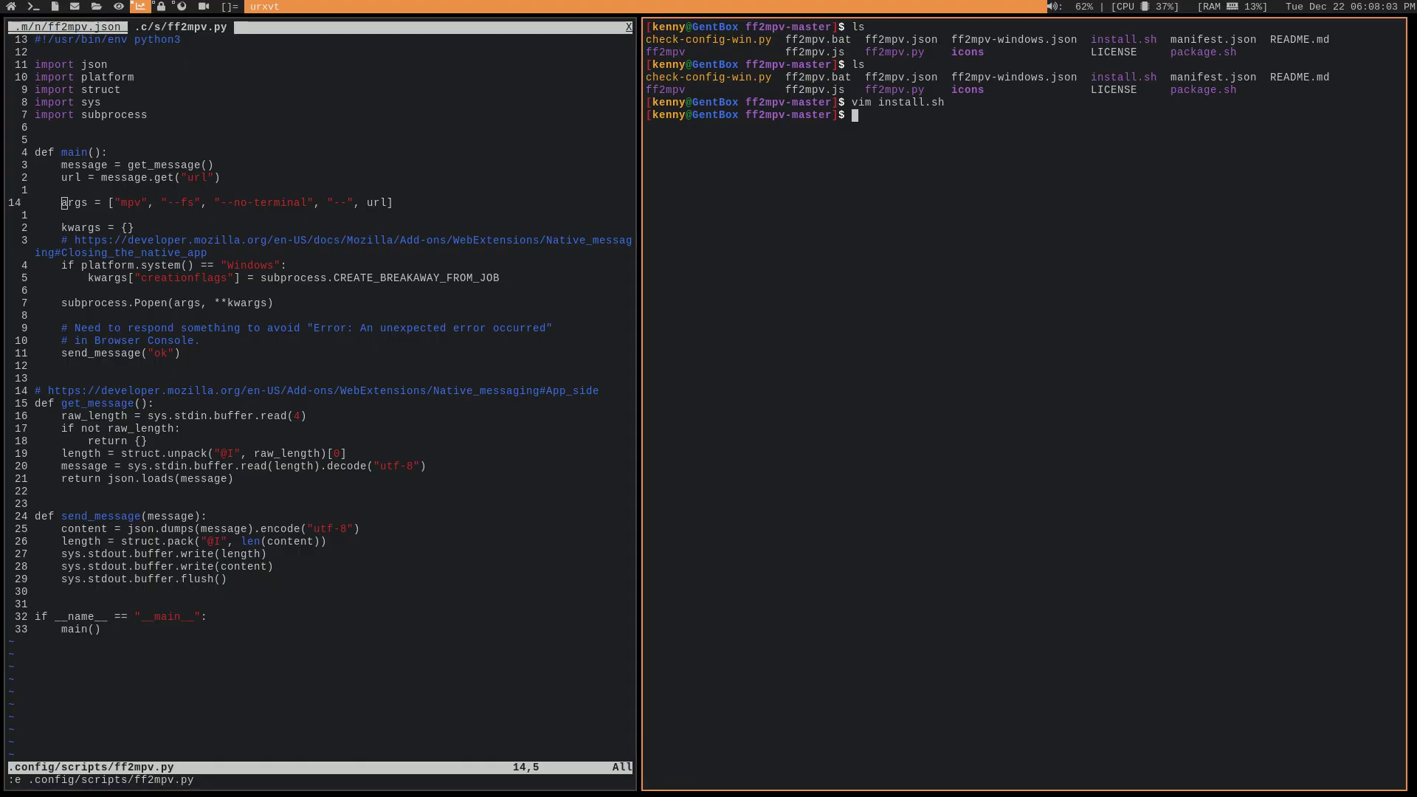
key("super+k")
key("ctrl+plus")
key("ctrl+plus")
key("ctrl+plus")
key("ctrl+plus")
key("ctrl+plus")
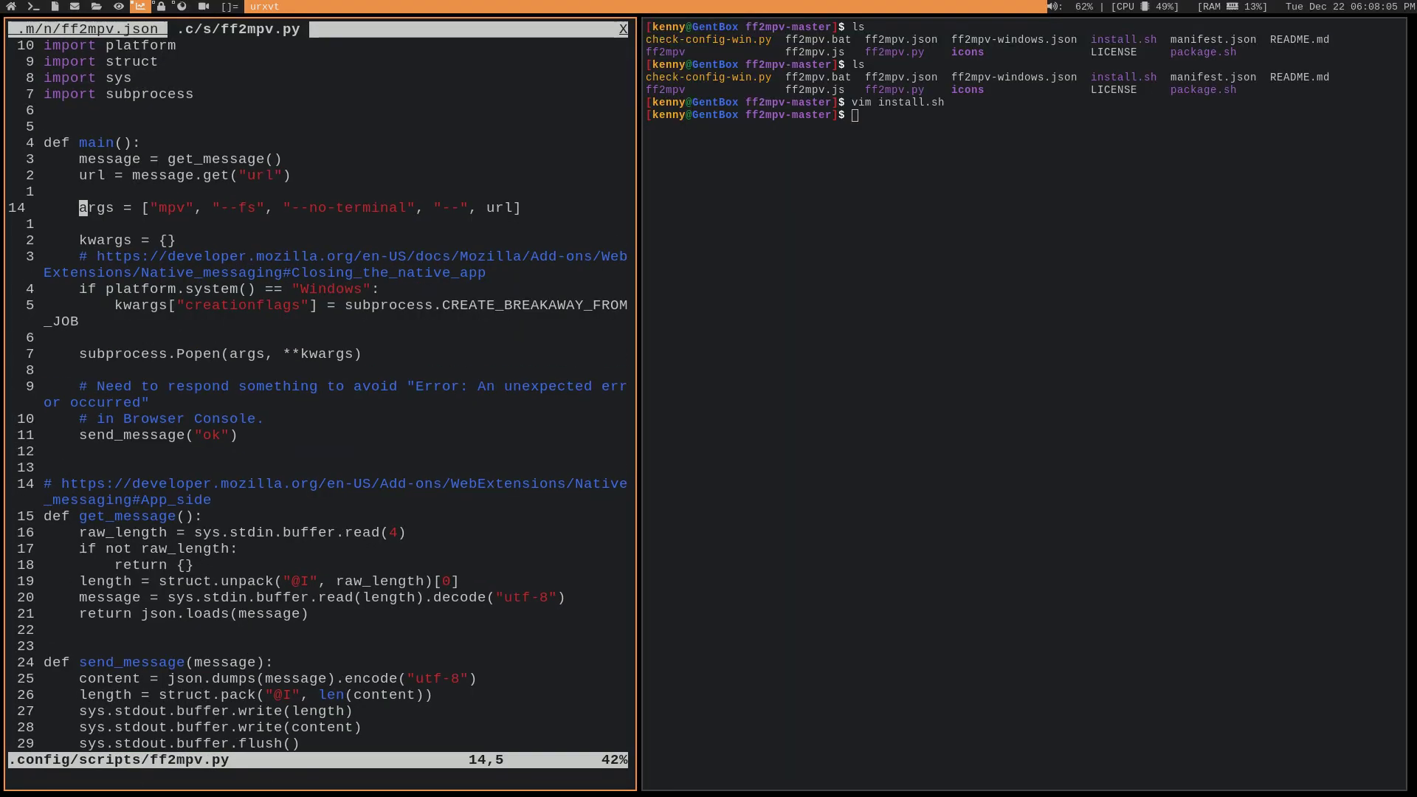
Step: Move through ff2mpv.py's main function to the mpv args line with --fs and --no-terminal
key("k")
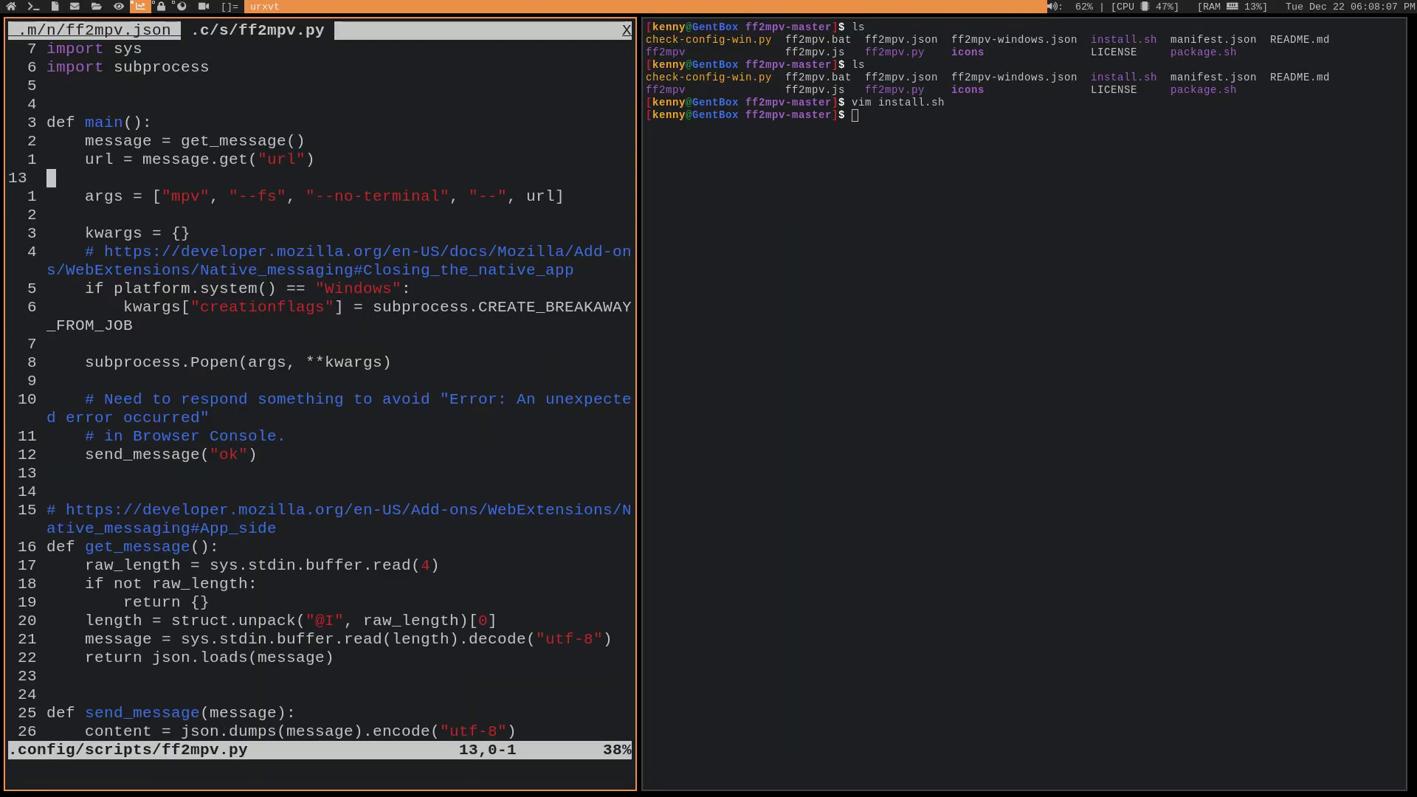
key("k")
key("l")
key("k")
key("k")
key("j")
key("j")
key("j")
key("j")
key("j")
key("j")
key("j")
key("j")
key("j")
key("j")
key("j")
key("j")
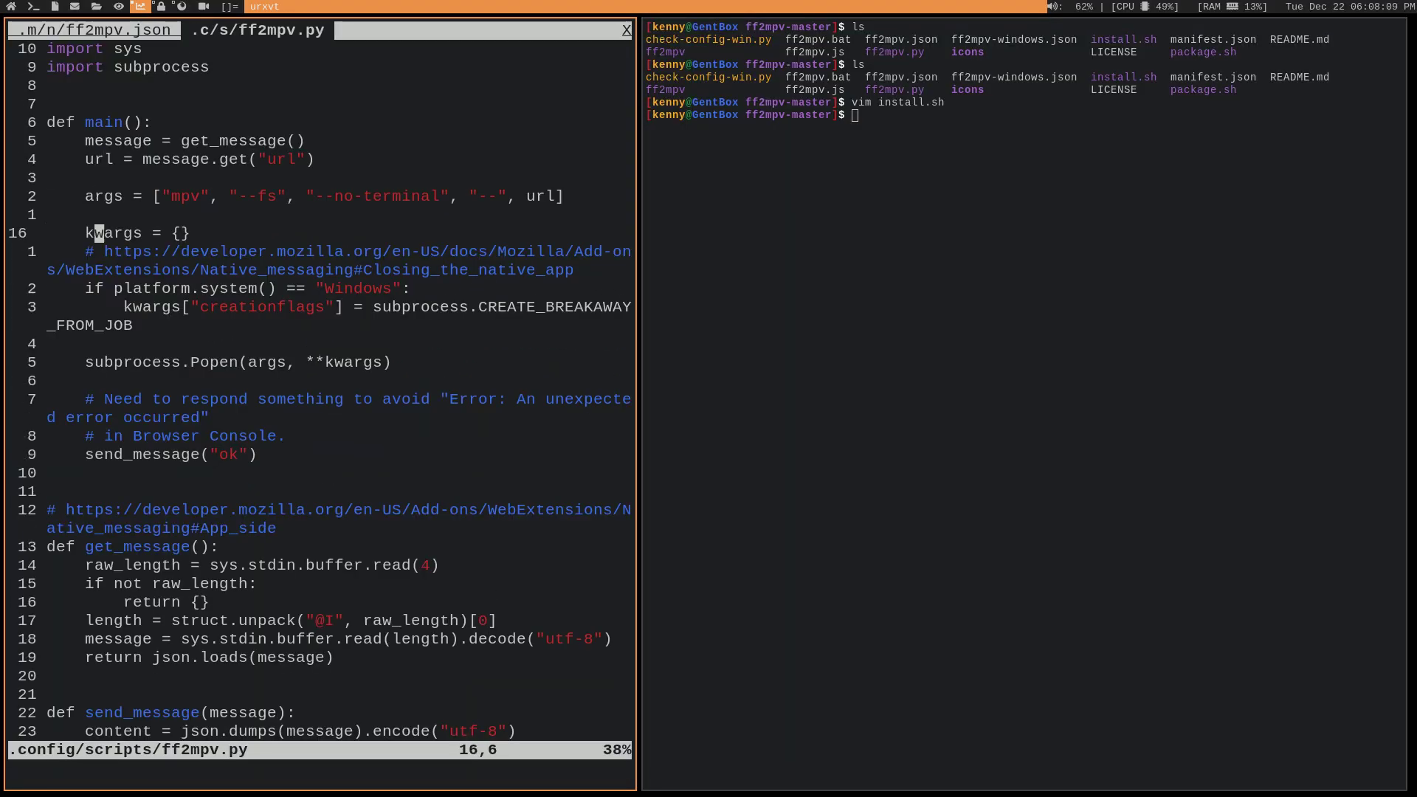
key("j")
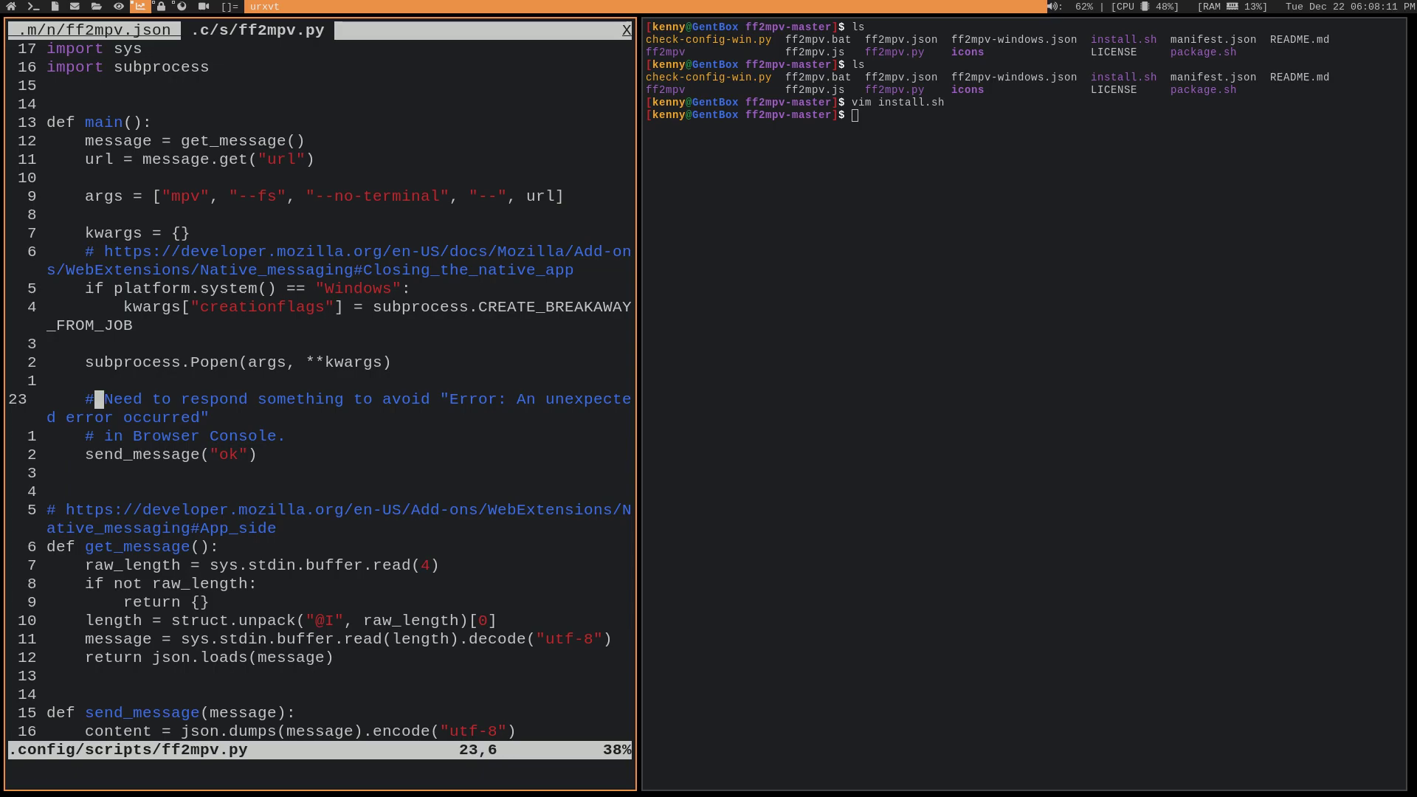
key("k")
key("k")
key("k")
key("k")
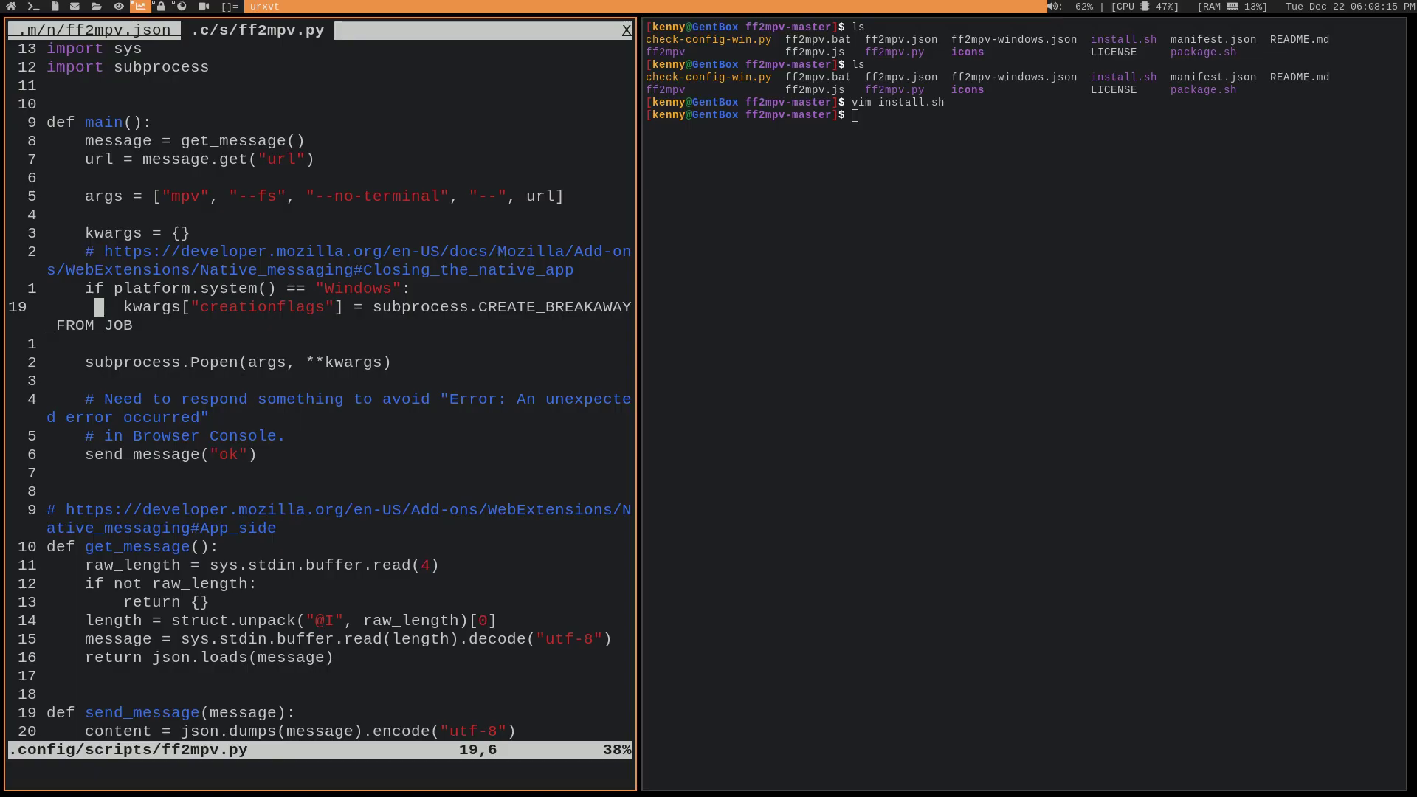
key("l")
key("l")
key("l")
key("k")
key("k")
key("k")
key("k")
key("k")
key("h")
key("h")
key("h")
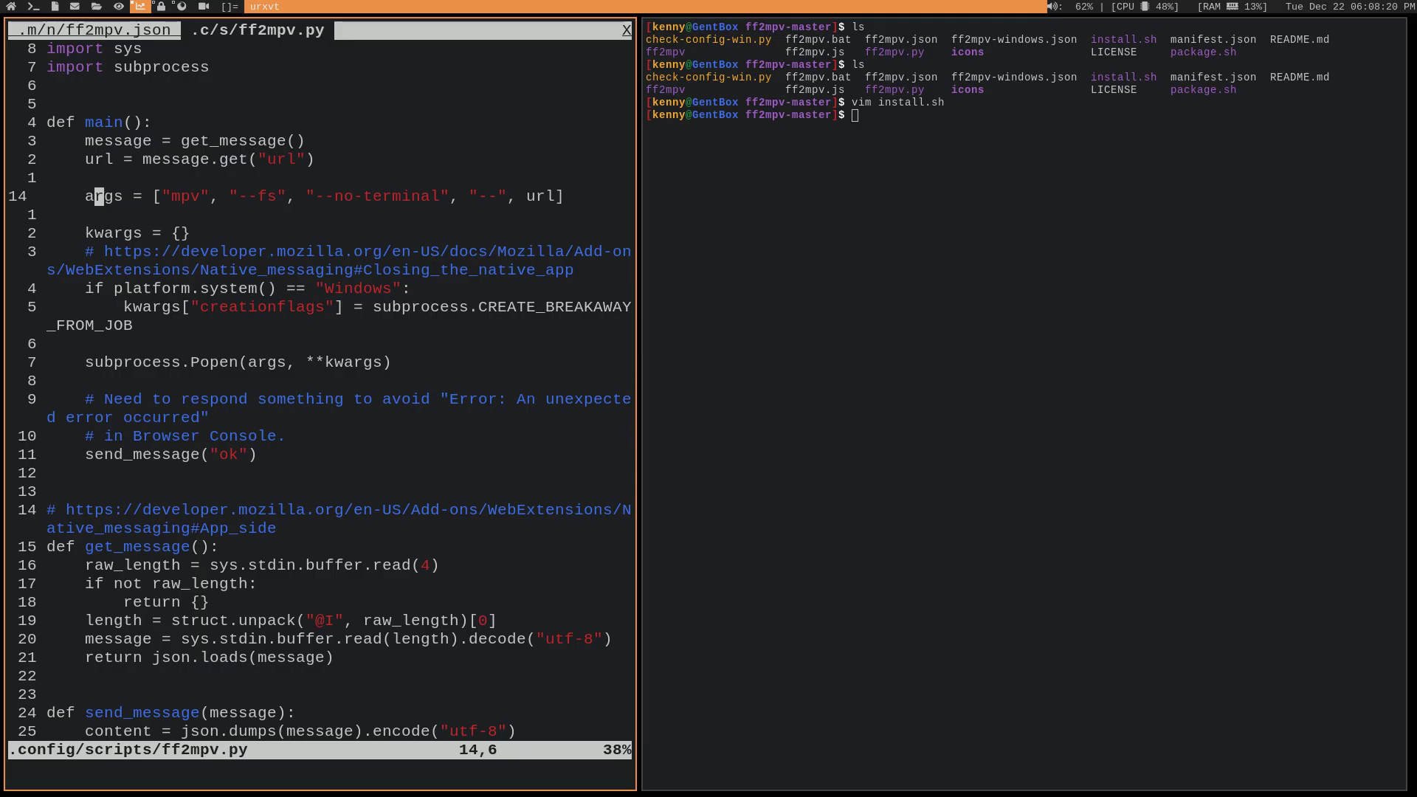
key("l")
key("l")
key("l")
key("l")
key("l")
key("l")
key("l")
key("l")
key("l")
key("l")
key("l")
key("l")
key("l")
key("l")
key("l")
key("l")
key("l")
key("l")
key("l")
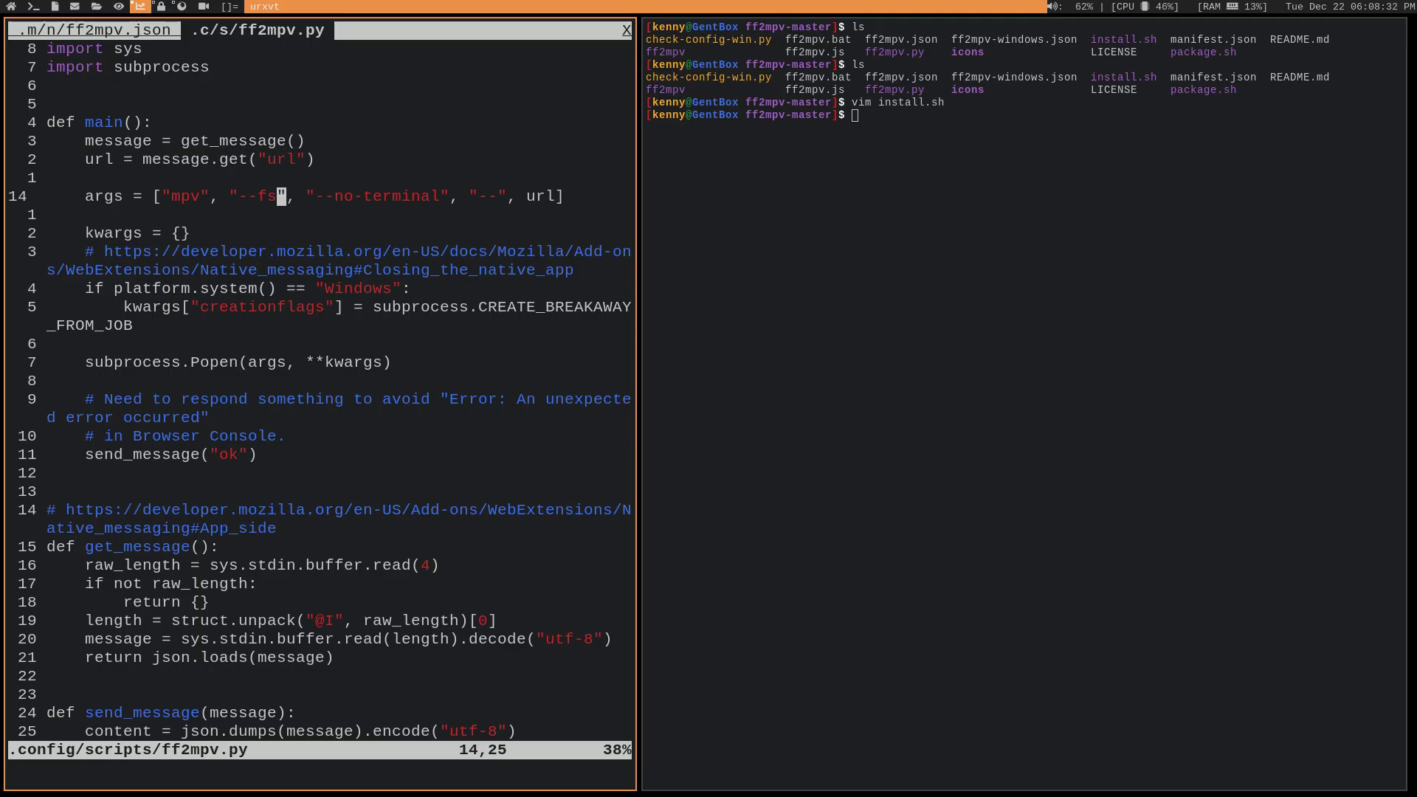
Step: Quit ff2mpv.py with :q!, then review and close the ff2mpv.json manifest
type(":q!")
key("Return")
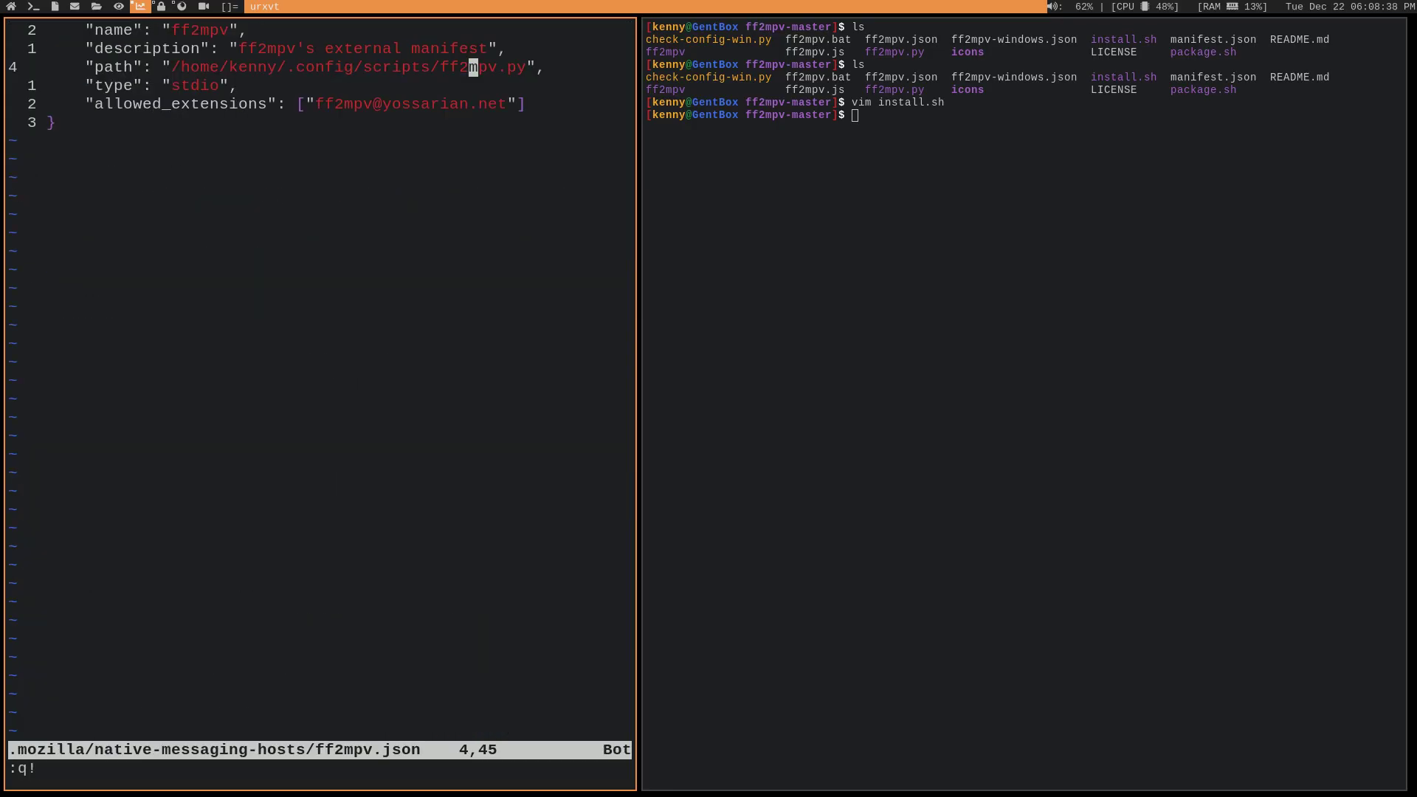
key("h")
key("h")
key("h")
key("h")
key("h")
key("g")
key("g")
key("j")
key("j")
key("j")
key("j")
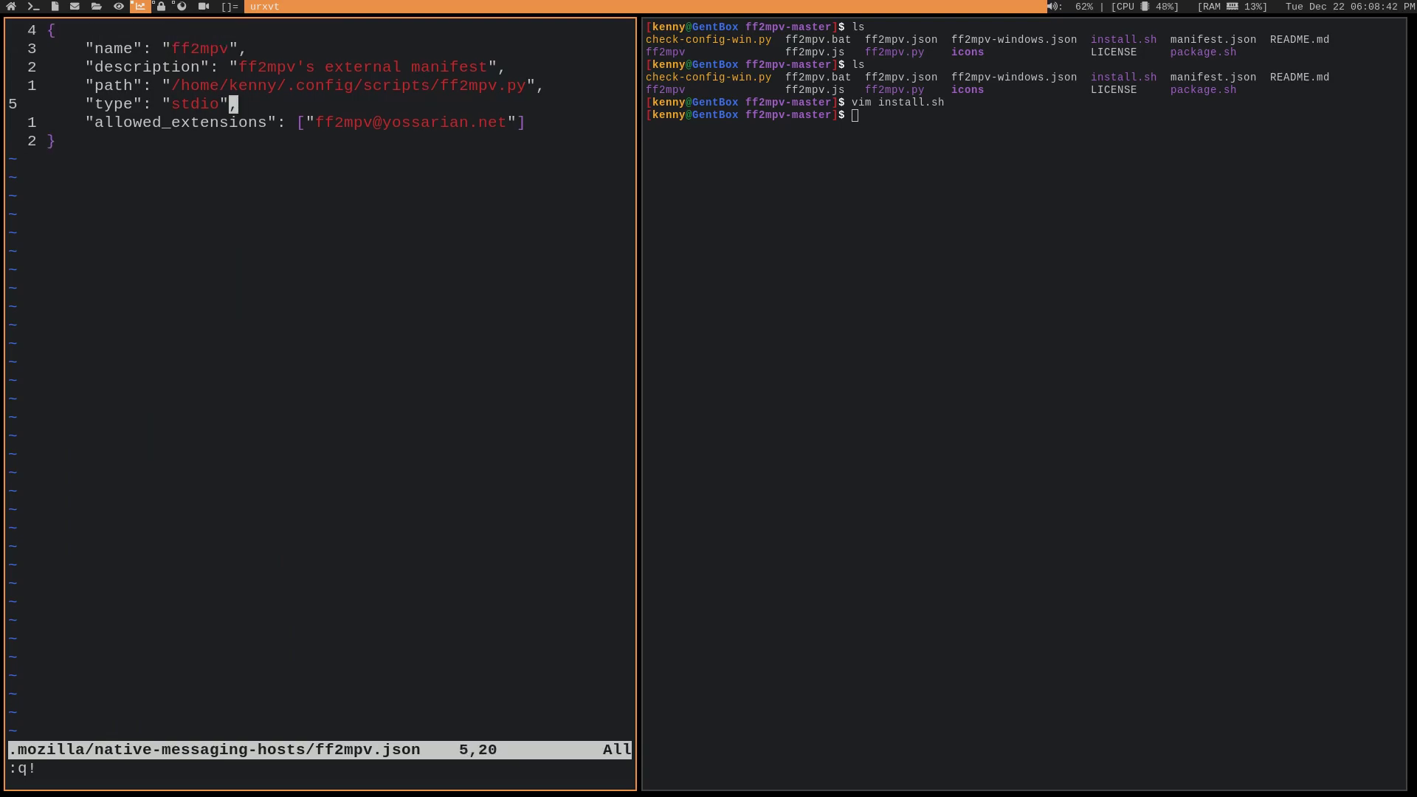
key("ctrl+plus")
key("ctrl+plus")
key("k")
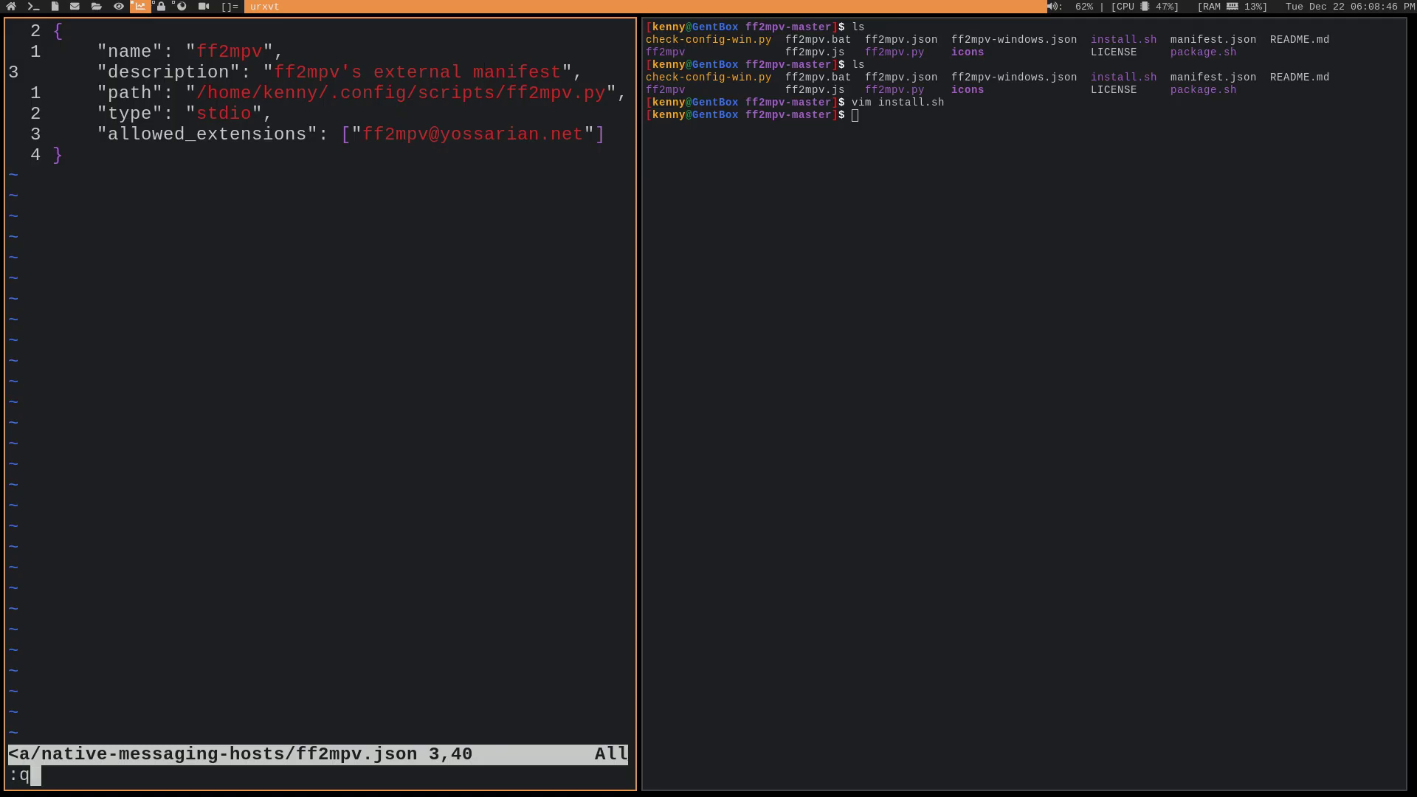
key("Return")
Step: In the right pane, open install.sh in vim, read it, and quit
key("super+j")
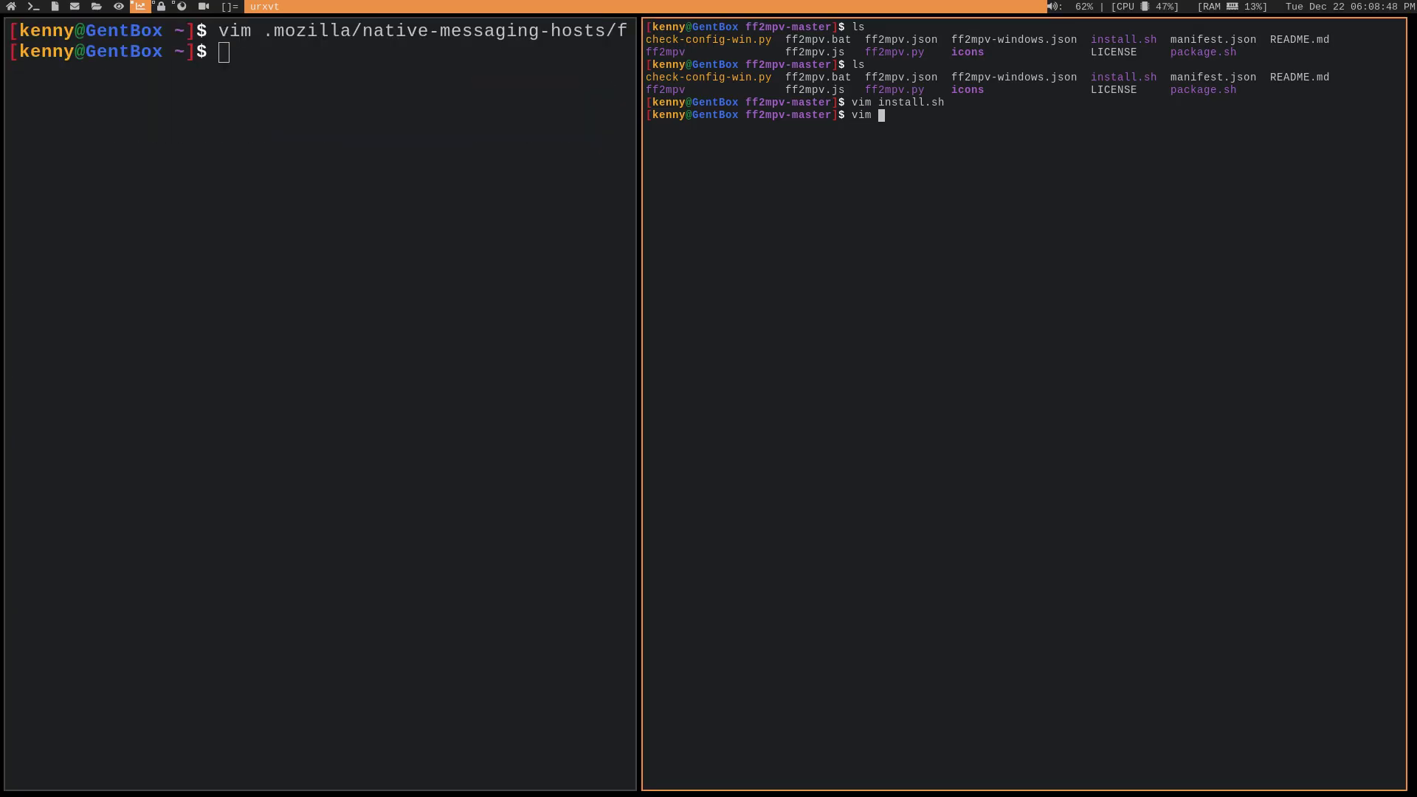
type("vim in")
key("Tab")
key("Return")
key("ctrl+plus")
key("ctrl+plus")
key("ctrl+plus")
key("ctrl+plus")
key("ctrl+plus")
key("ctrl+plus")
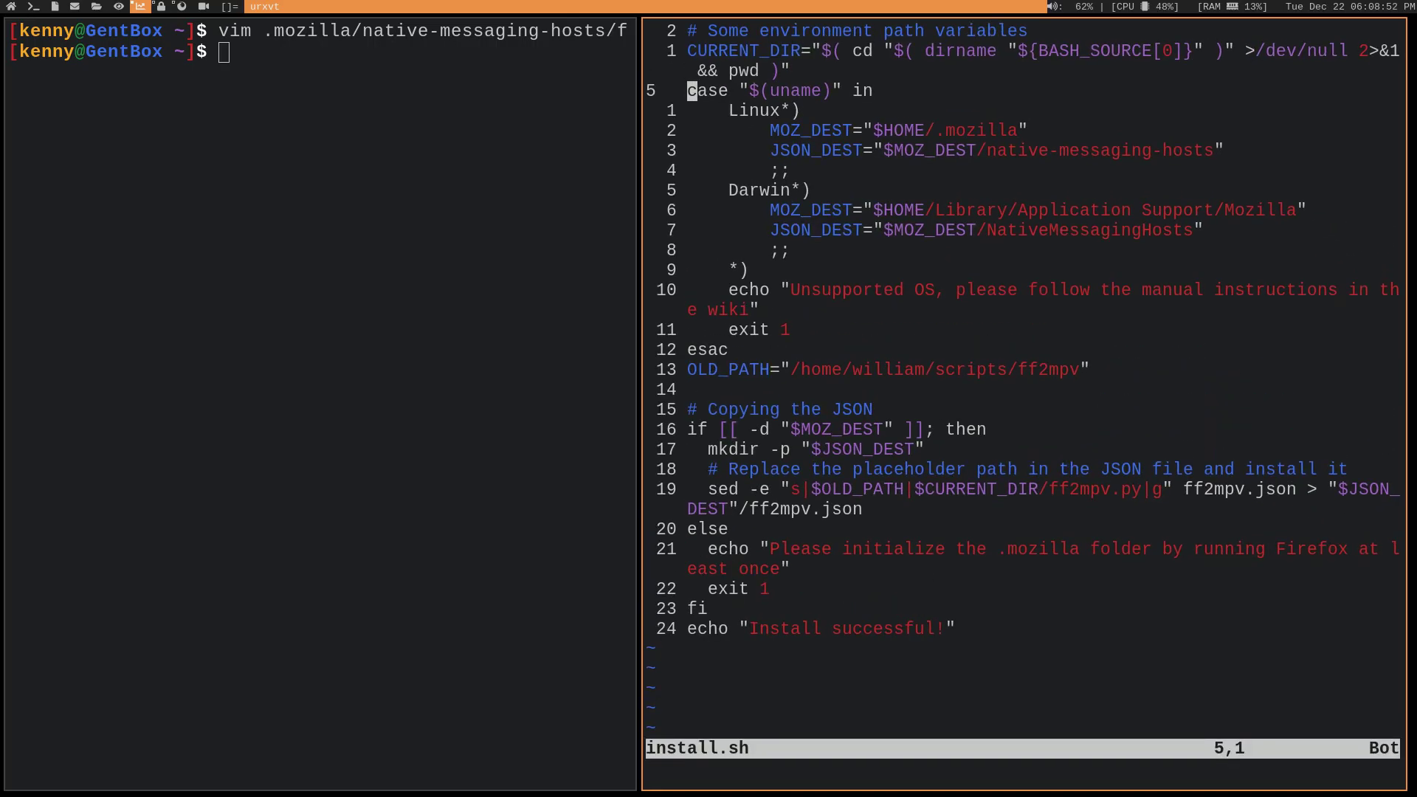
key("Return")
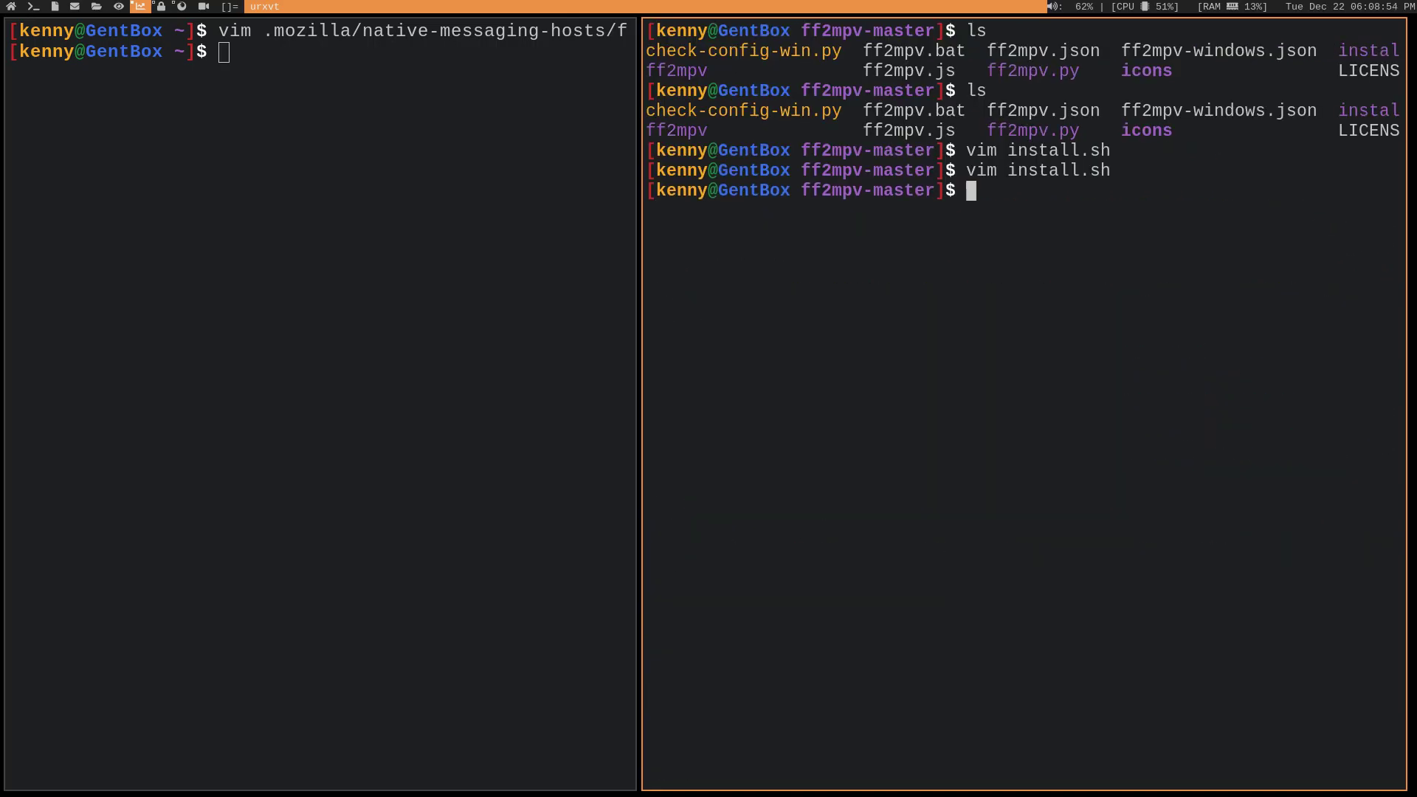
Step: On IceCat's YouTube page, confirm the Super Mario Maker link menu offers Play in MPV
key("super+8")
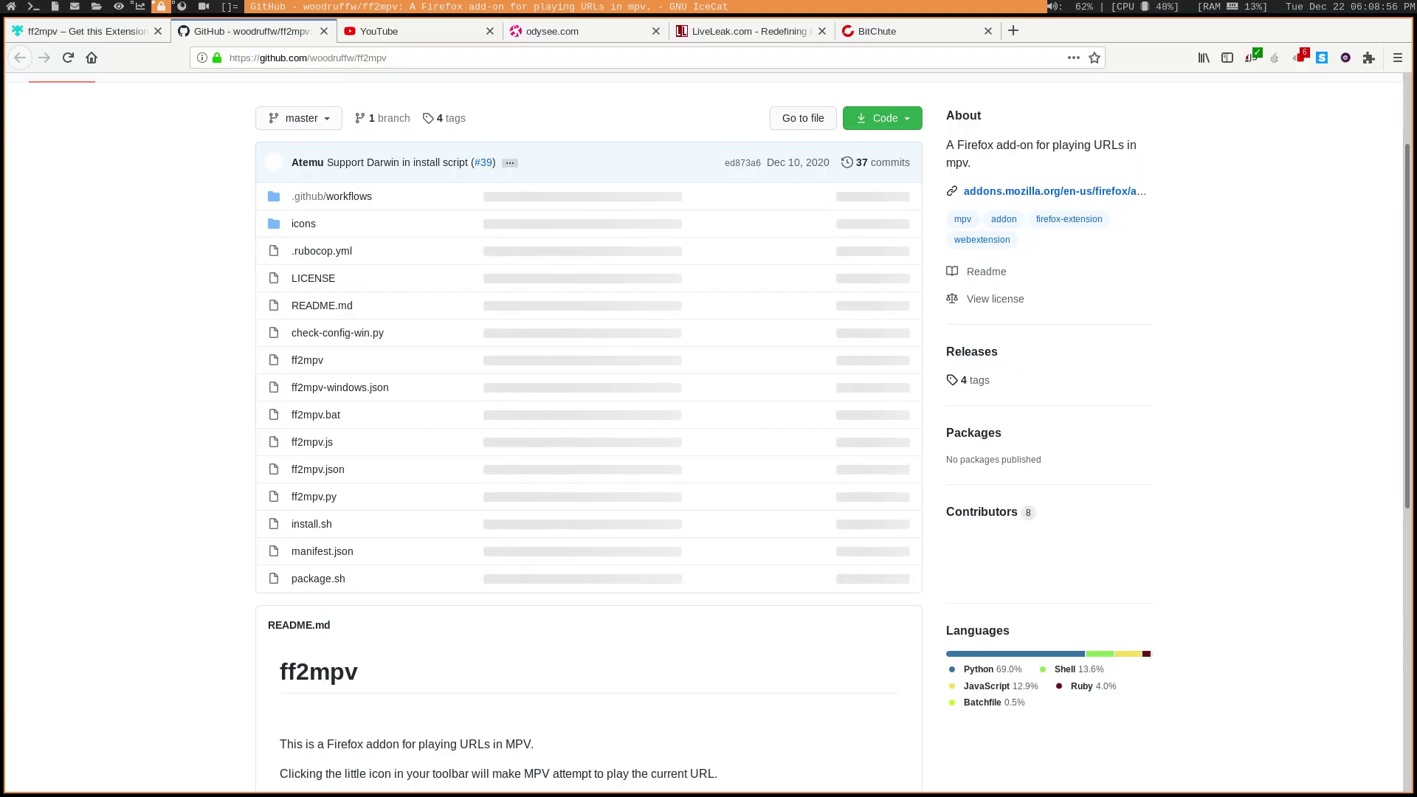
key("ctrl+Tab")
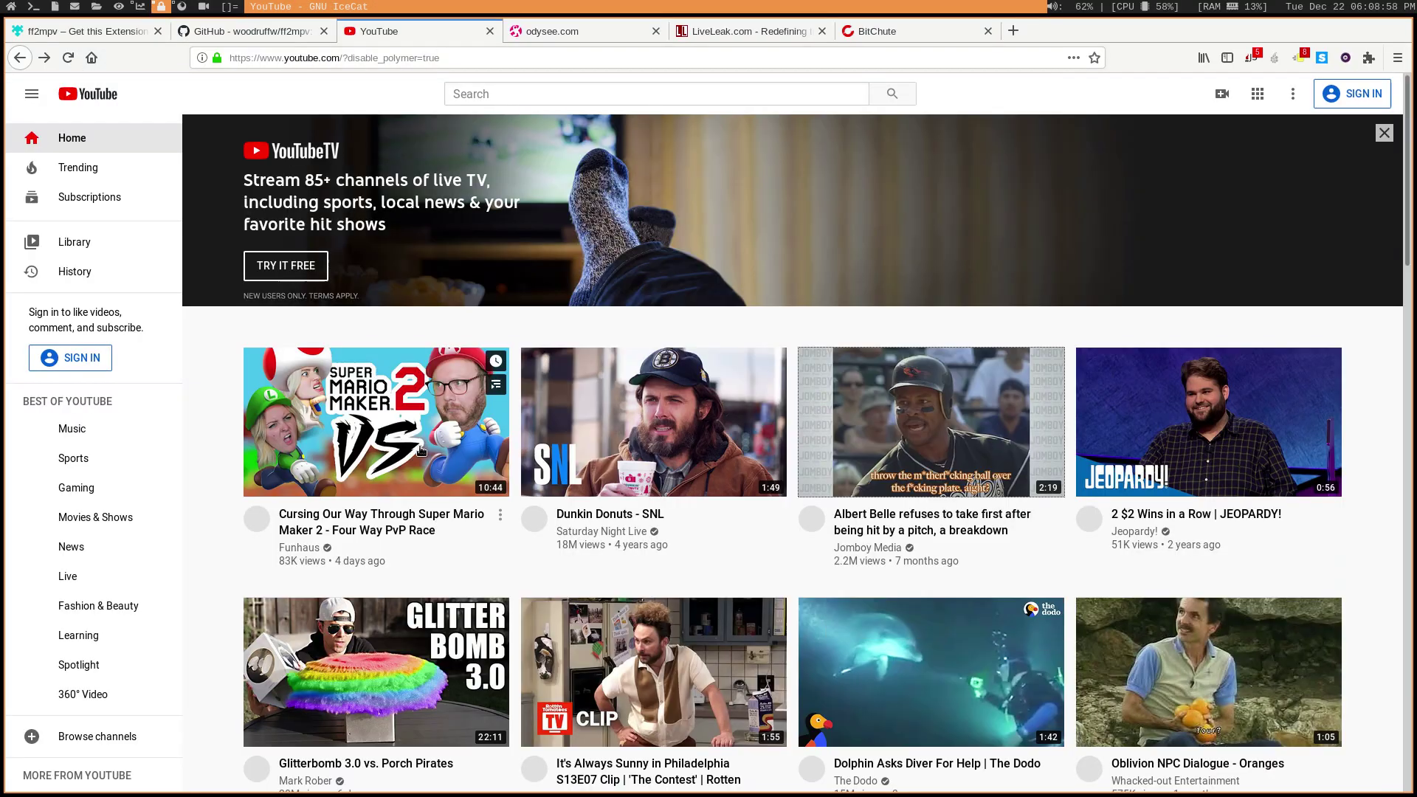
right_click(429, 387)
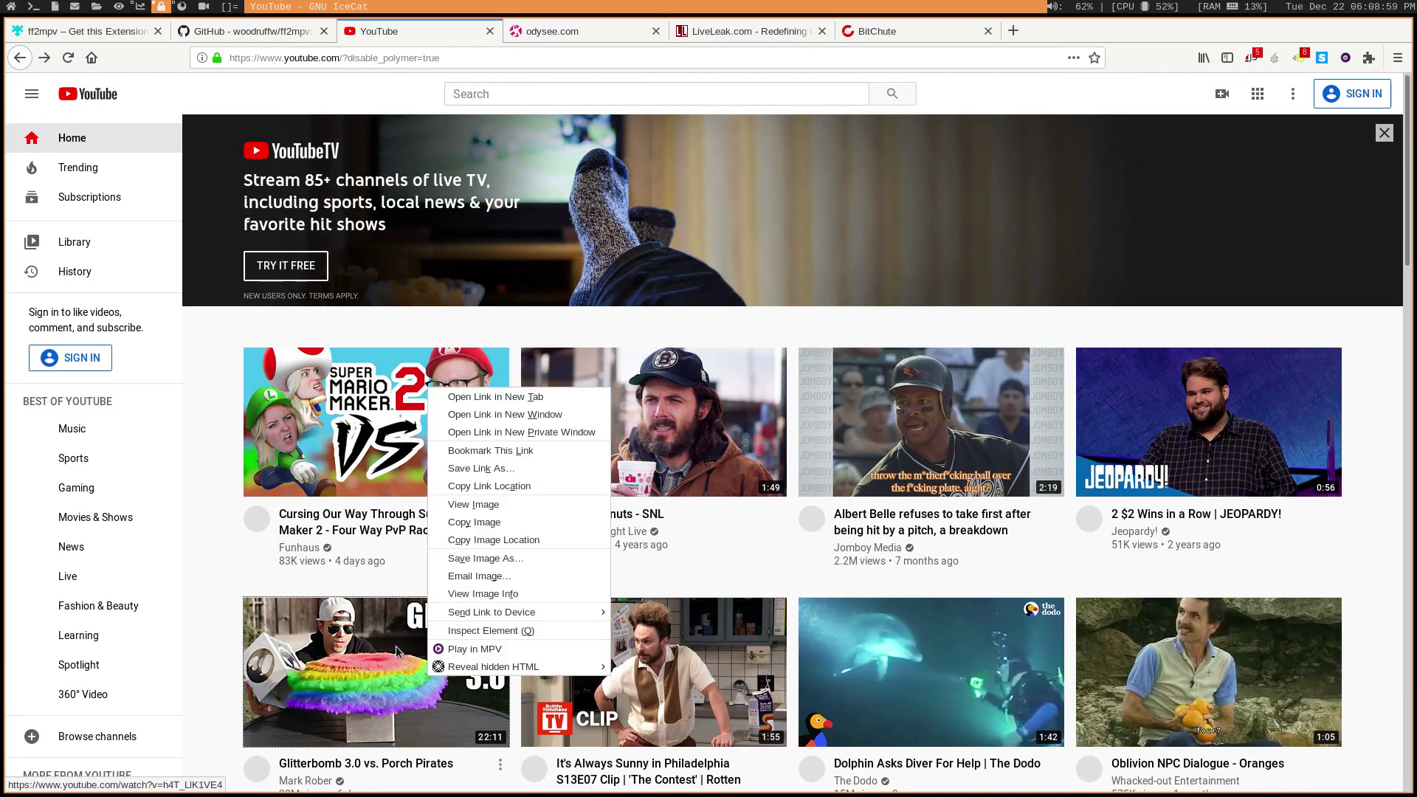
left_click(222, 493)
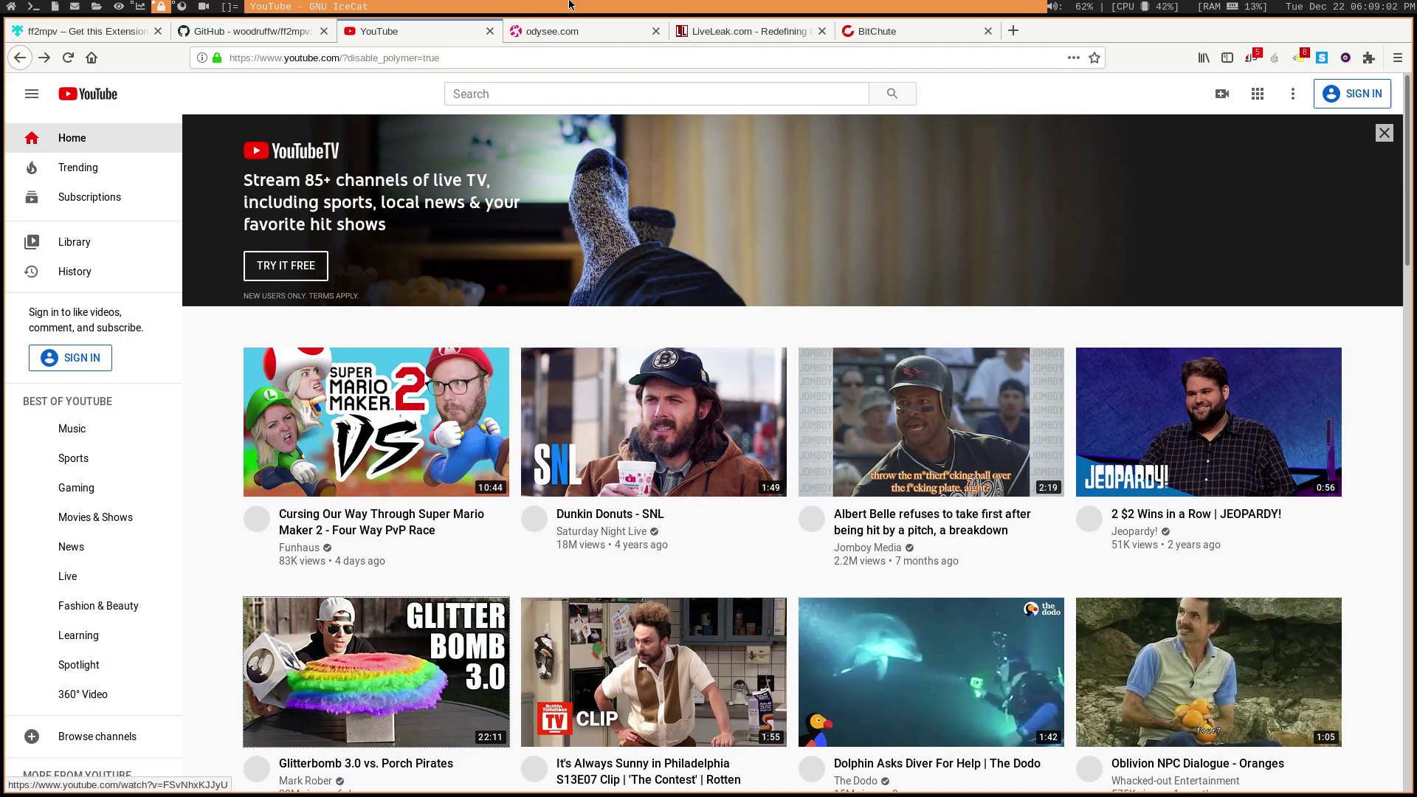
Step: Look through the LibreJS script report for the YouTube page, then close it
left_click(1251, 59)
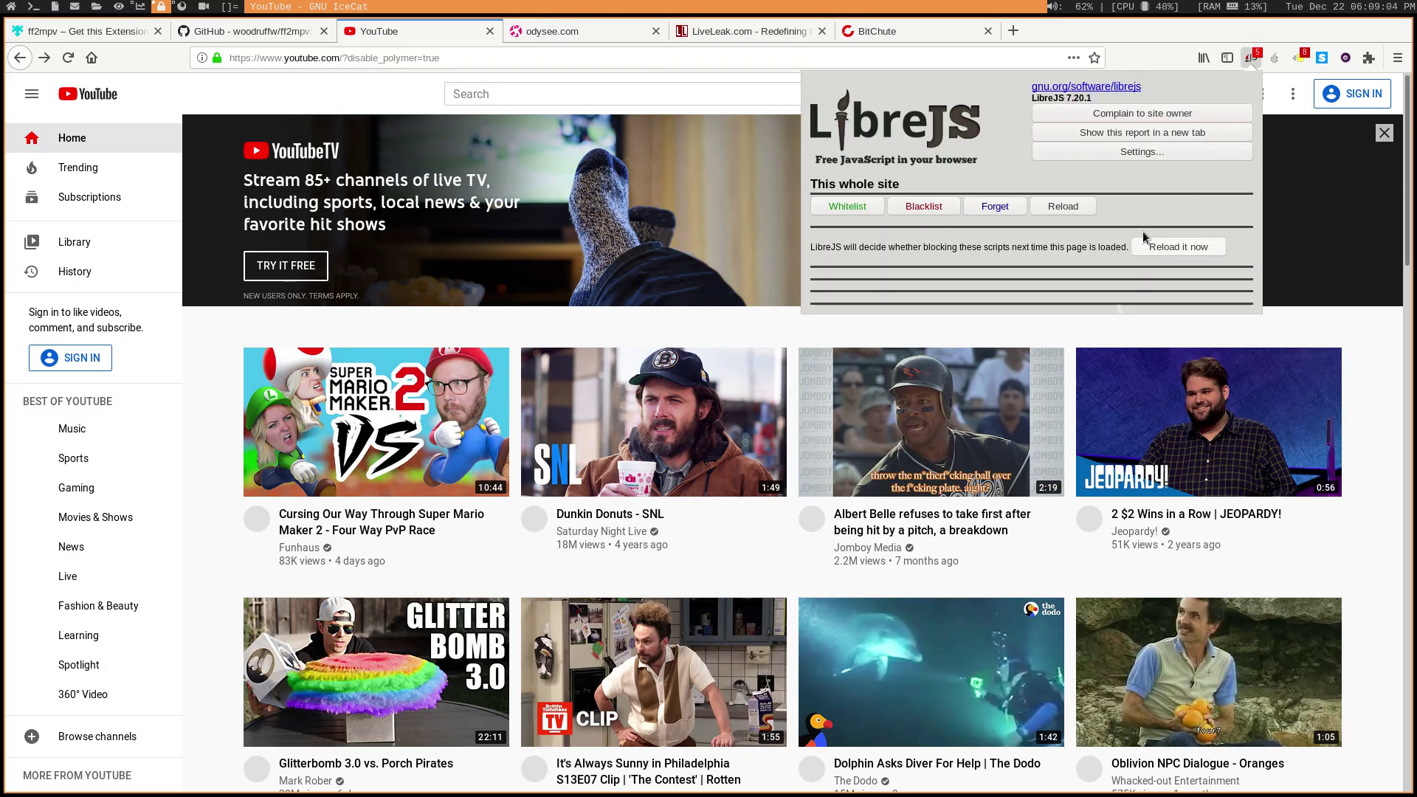
scroll(1071, 251, "down", 8)
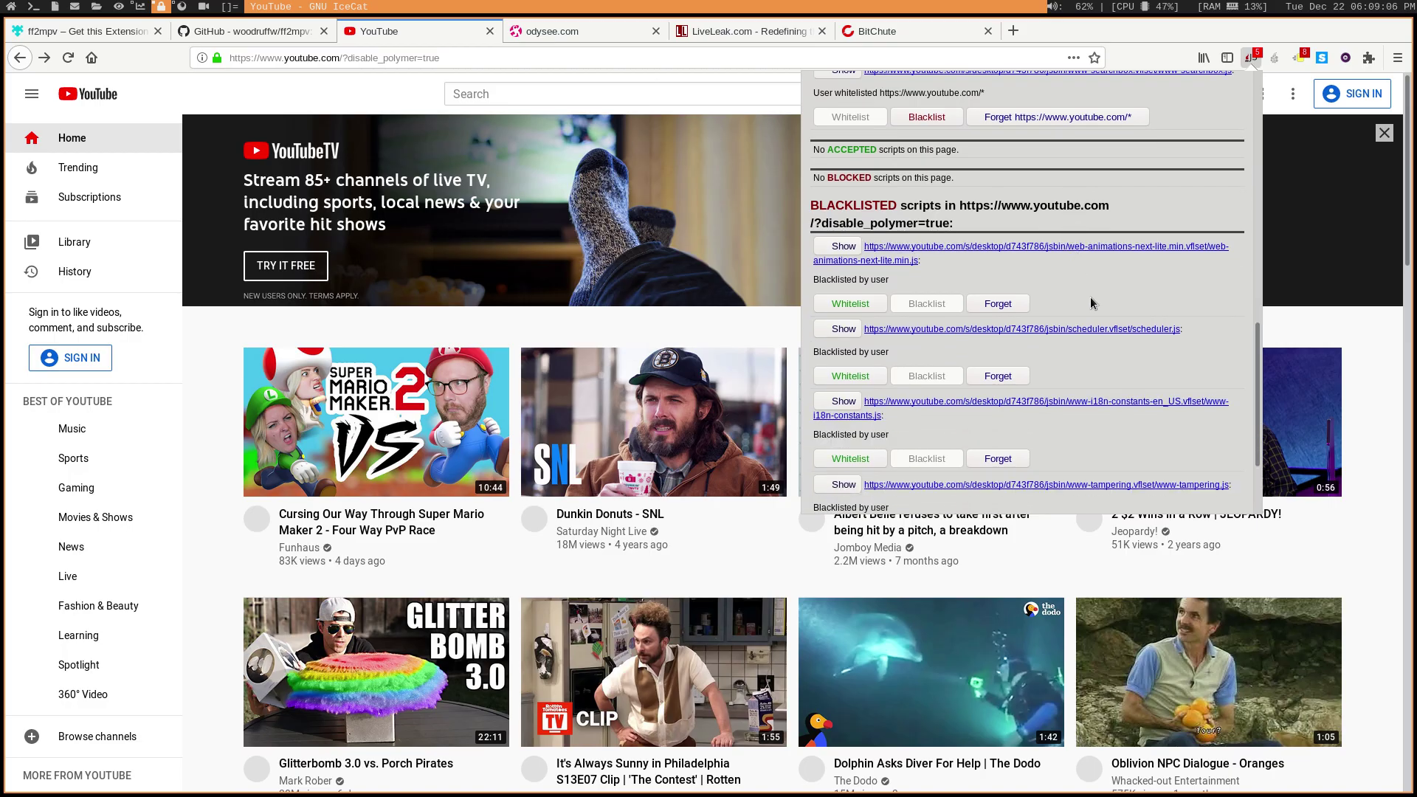
scroll(1091, 303, "up", 10)
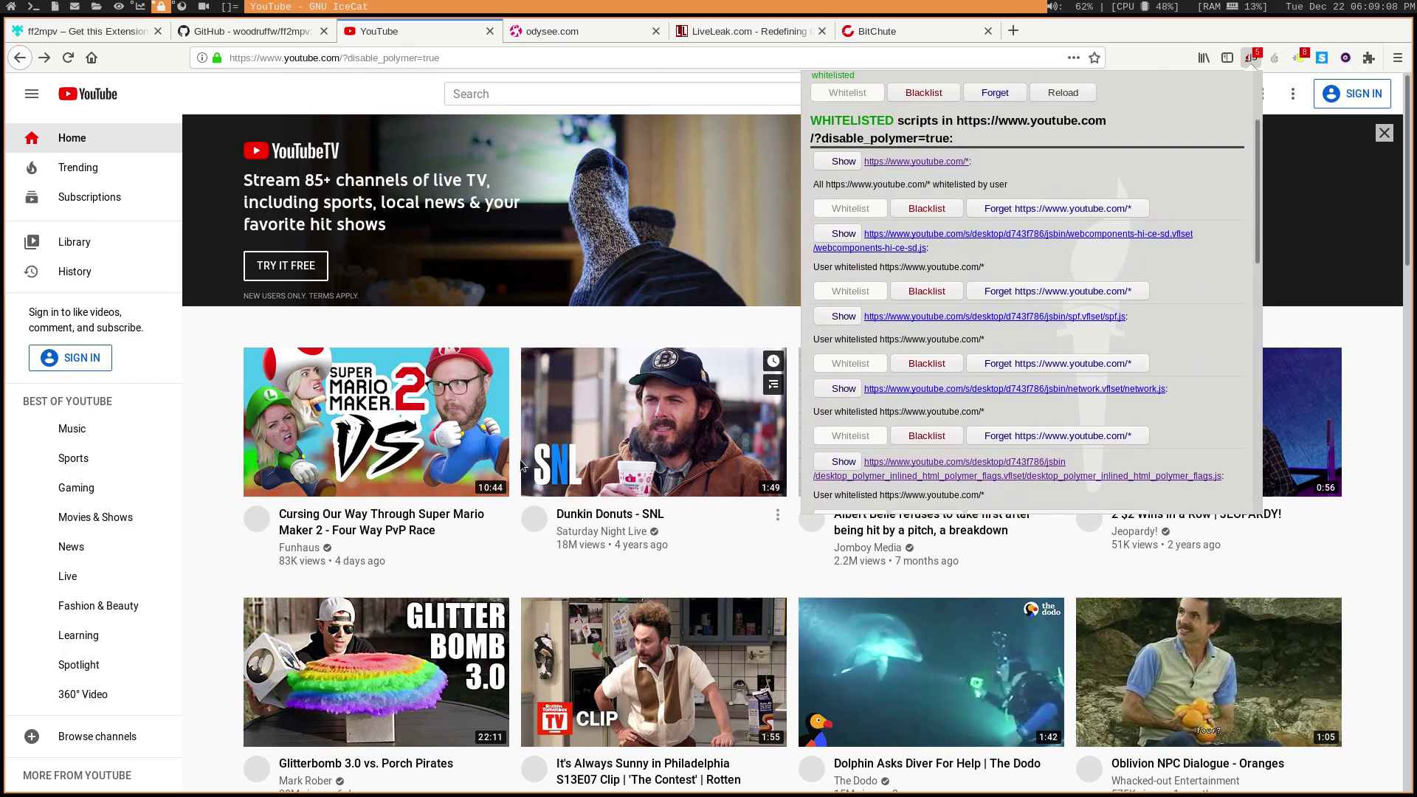
left_click(404, 445)
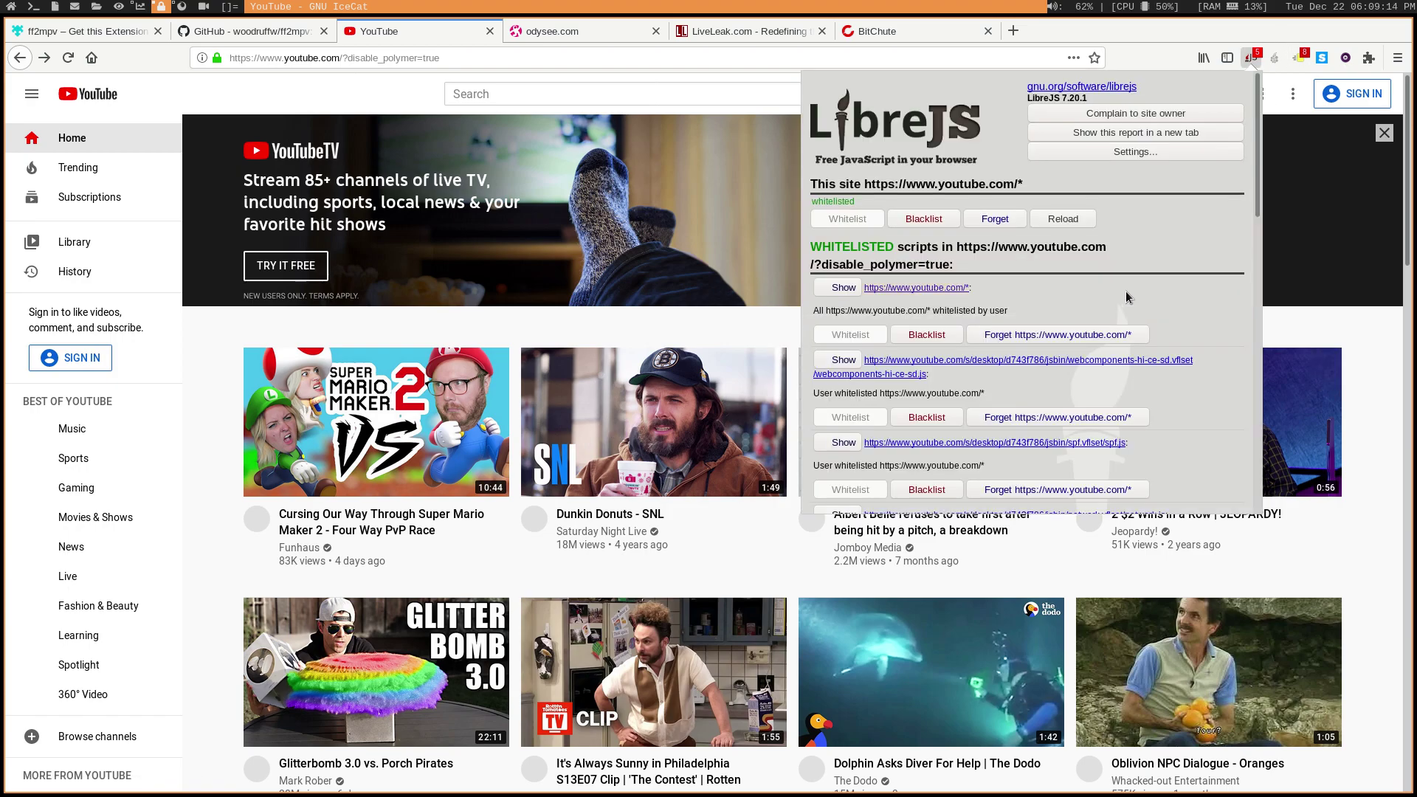
left_click(507, 323)
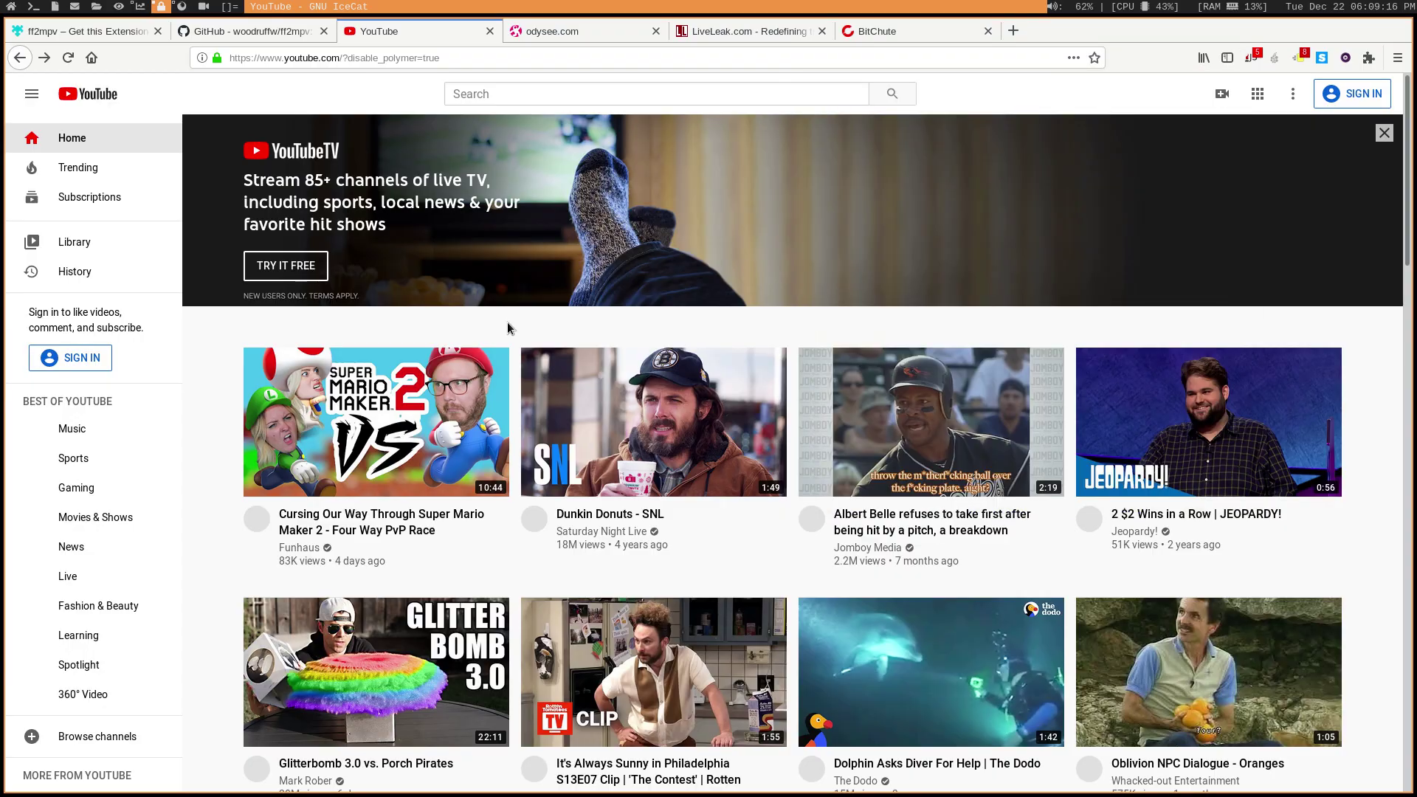
Step: Play the LiveLeak live-cat video in mpv with Play in MPV, then show BitChute
left_click(547, 33)
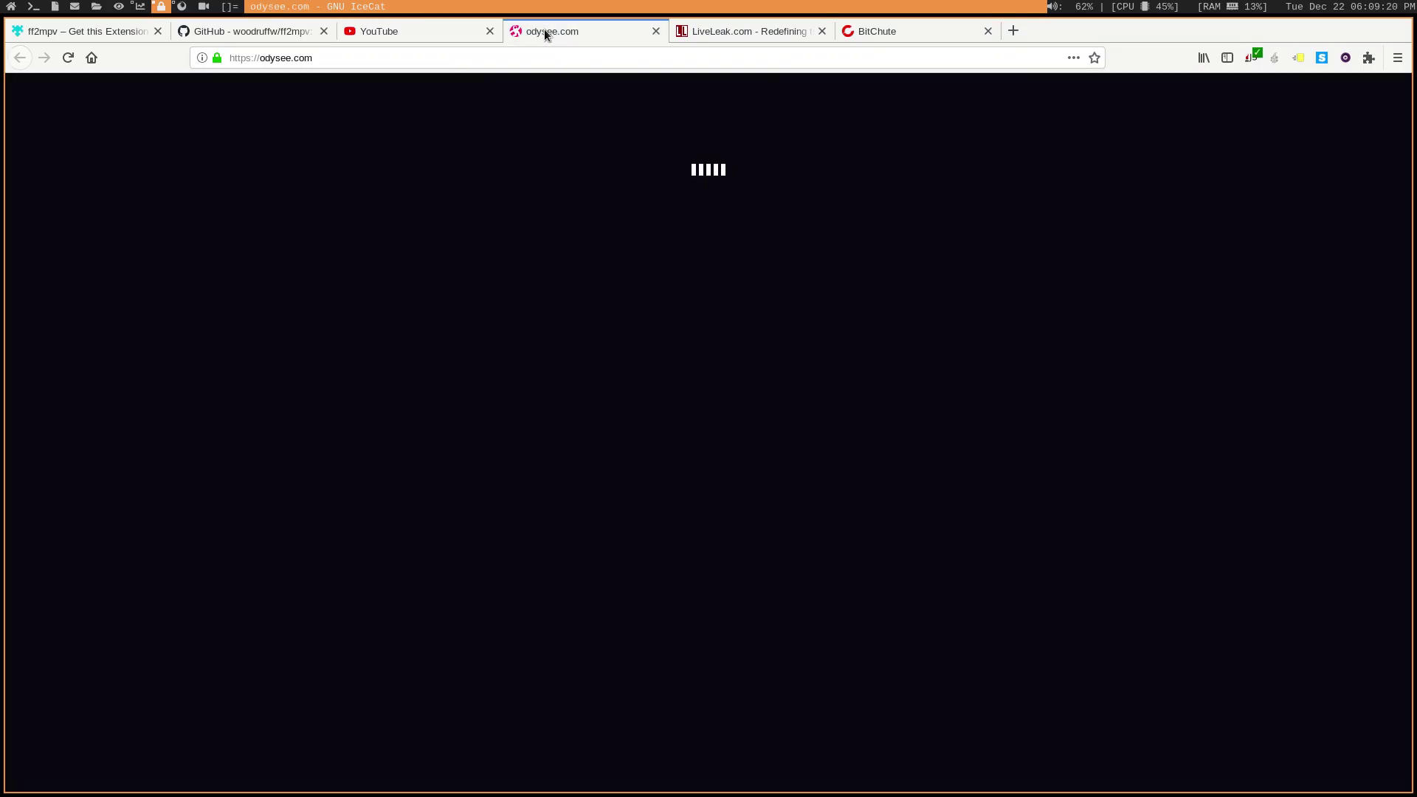
left_click(716, 34)
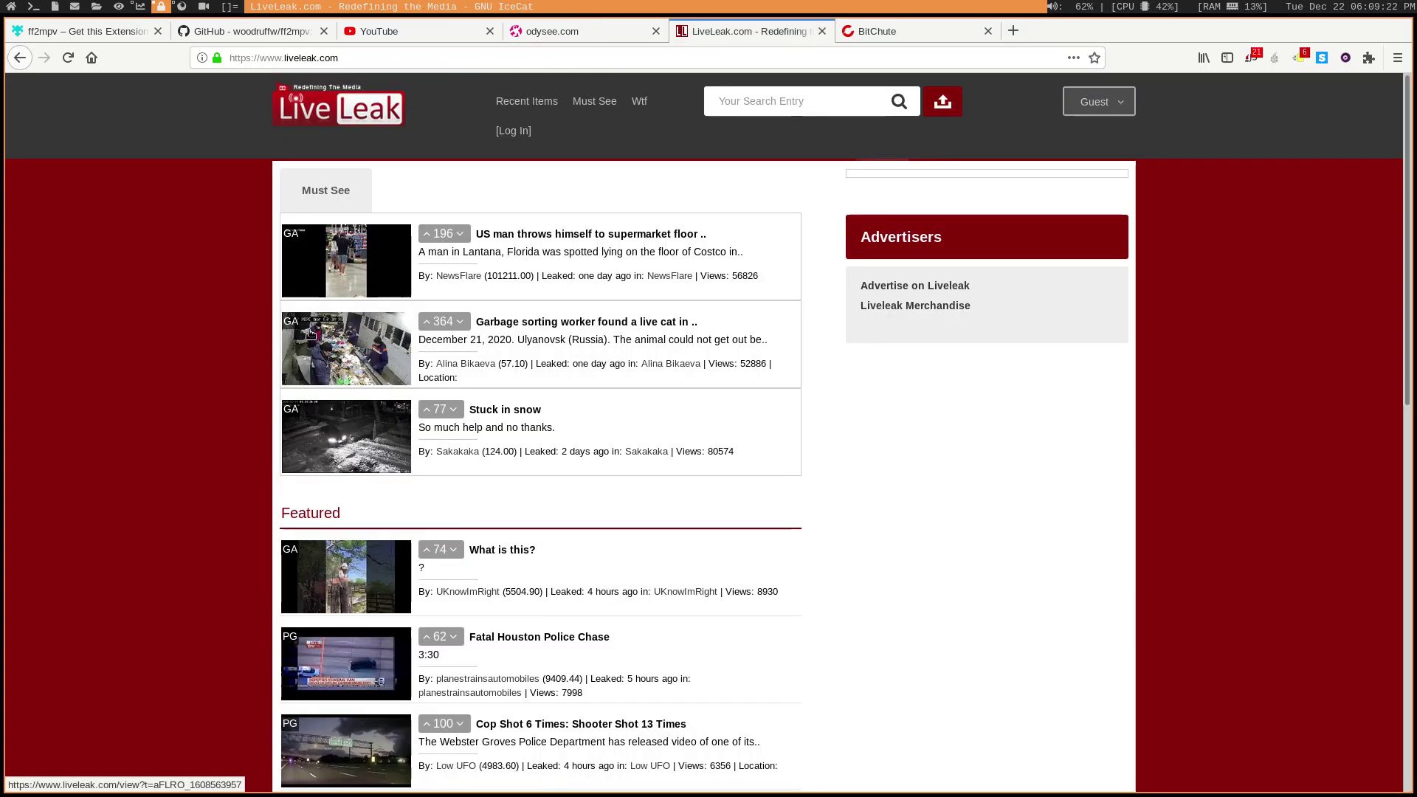
right_click(319, 350)
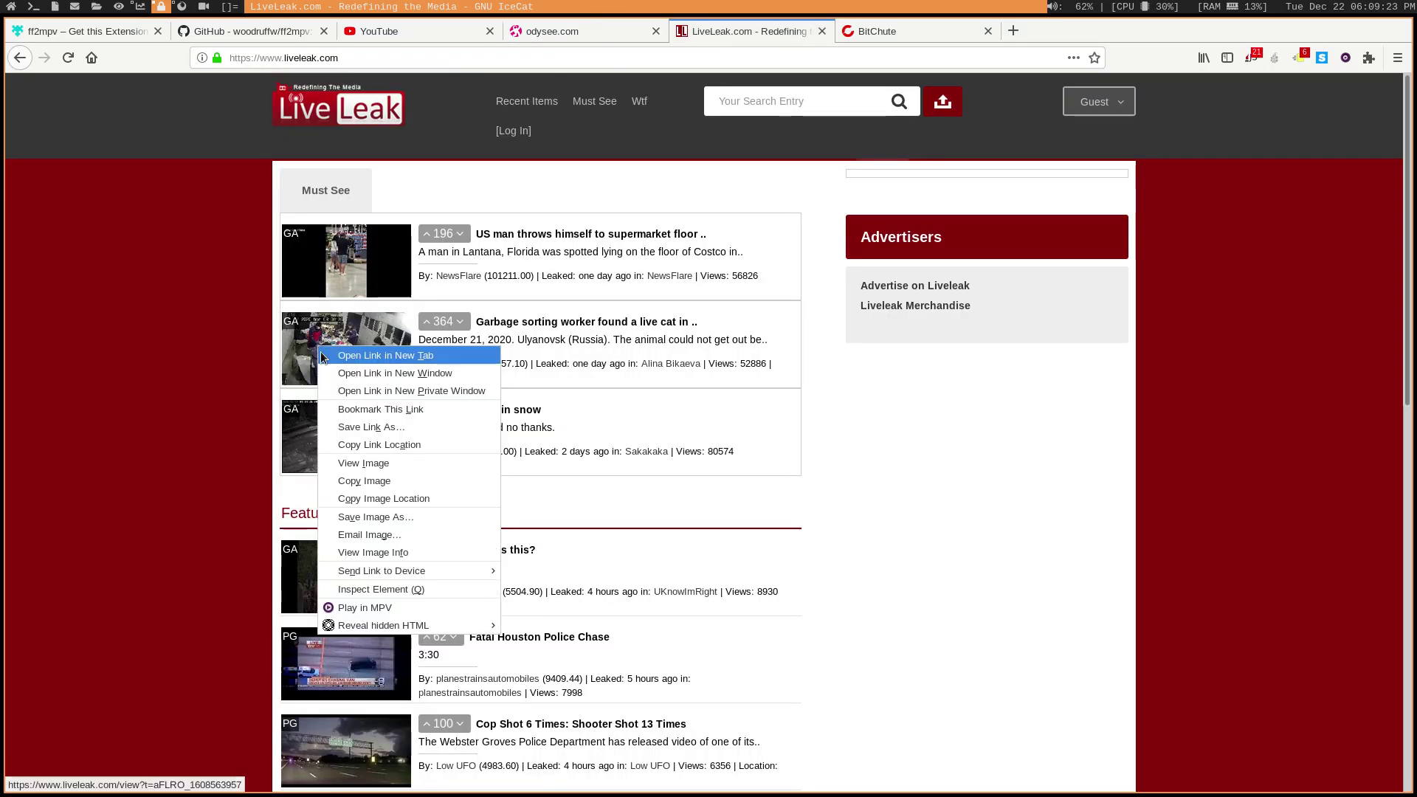
left_click(363, 608)
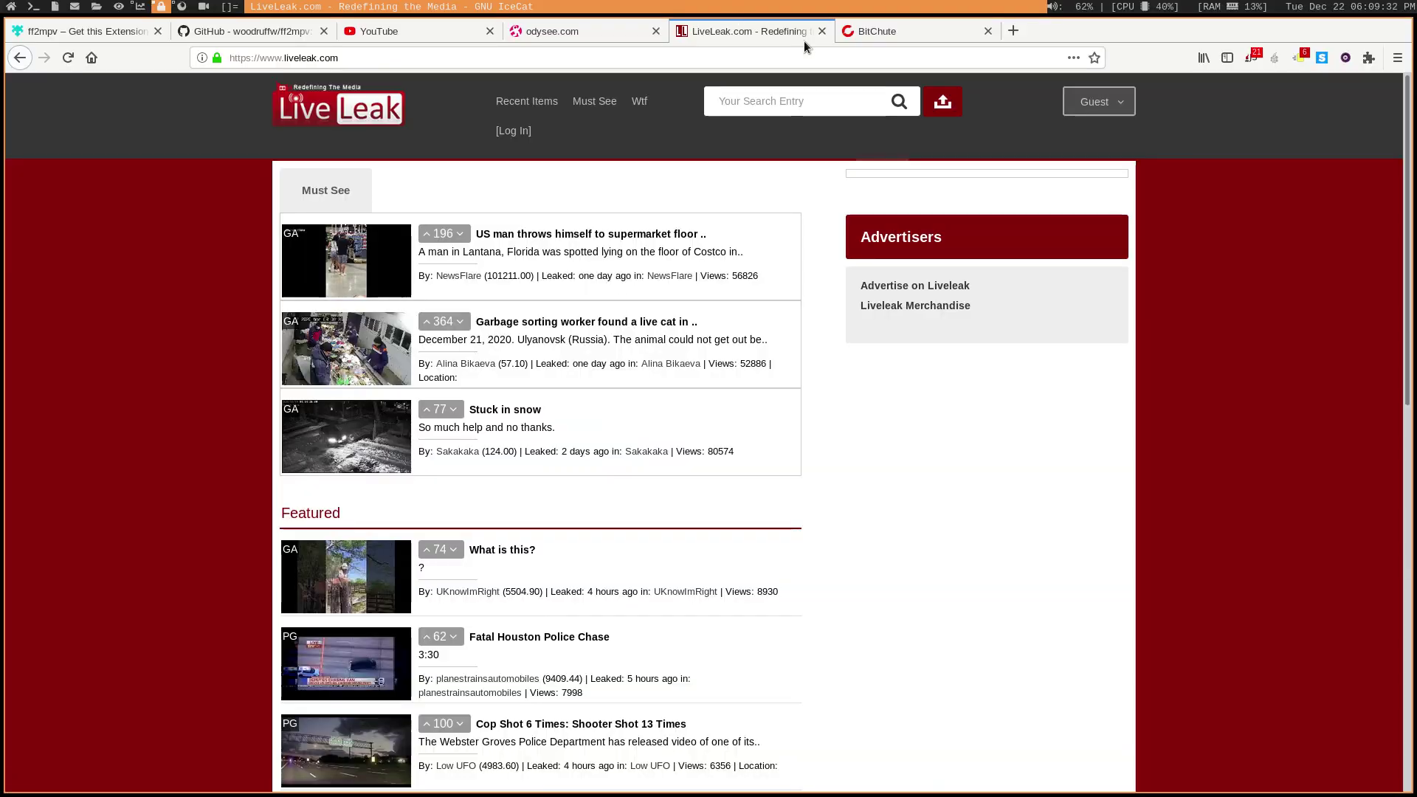
left_click(875, 33)
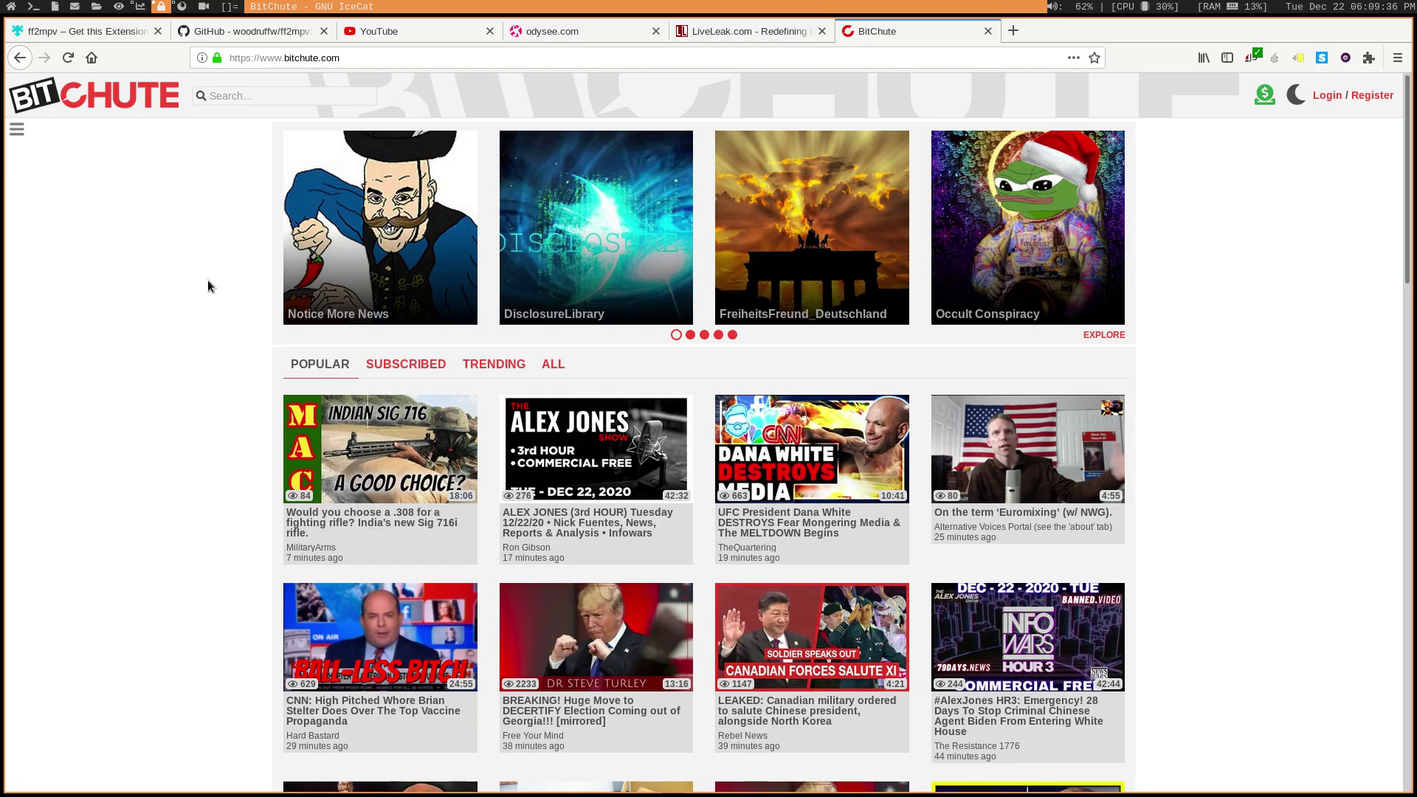
Step: Play the BitChute video of Canadian forces saluting the Chinese president in mpv via 'Play in MPV'
scroll(208, 286, "down", 3)
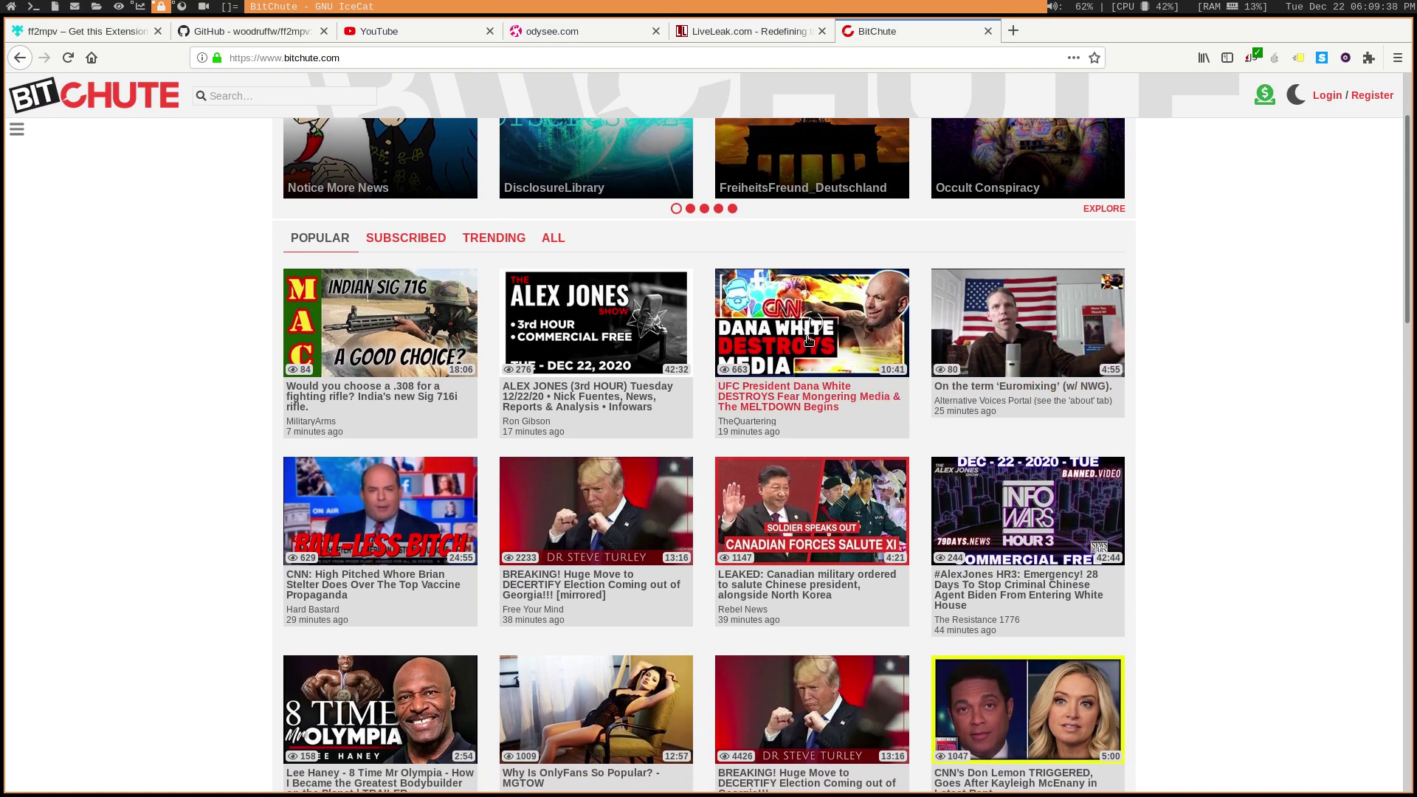
right_click(787, 499)
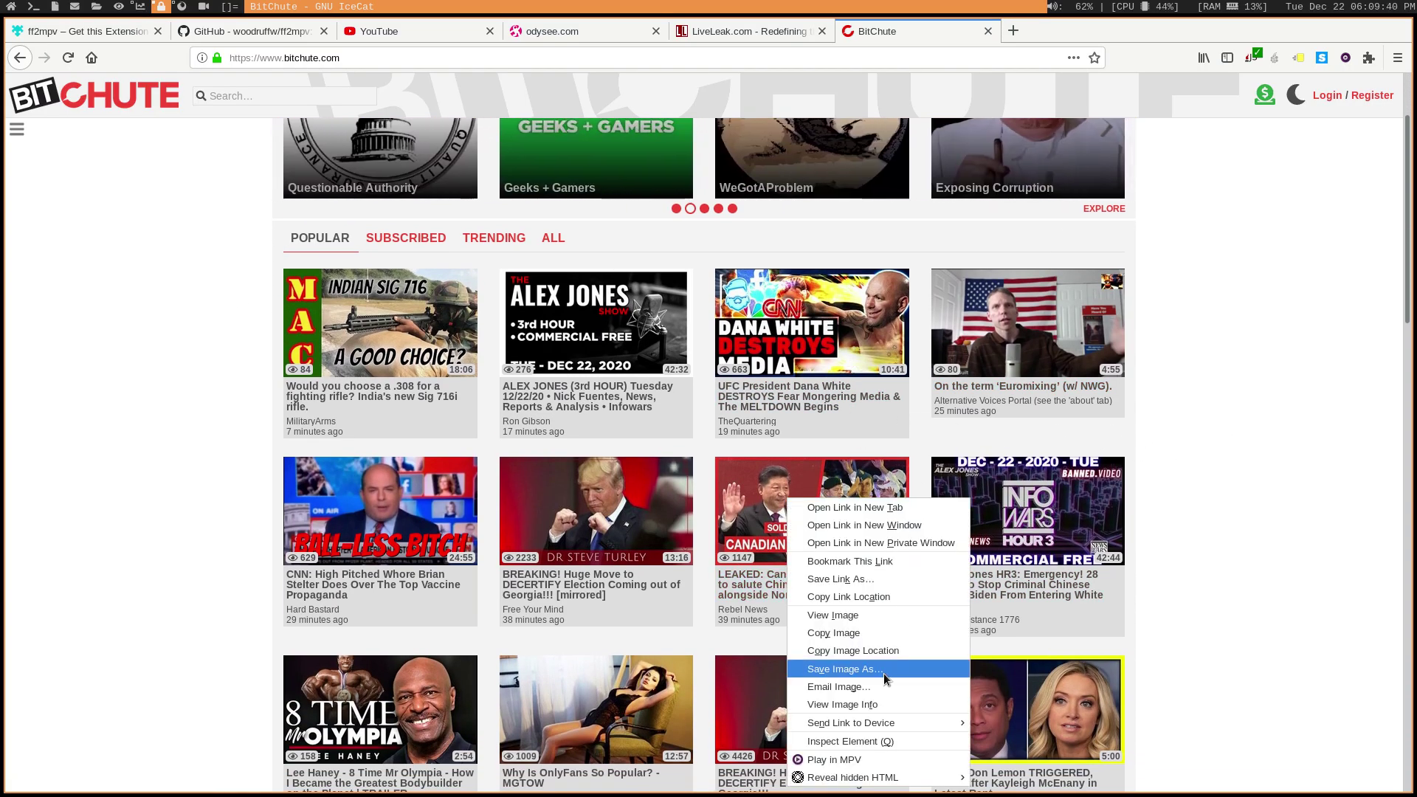
left_click(842, 760)
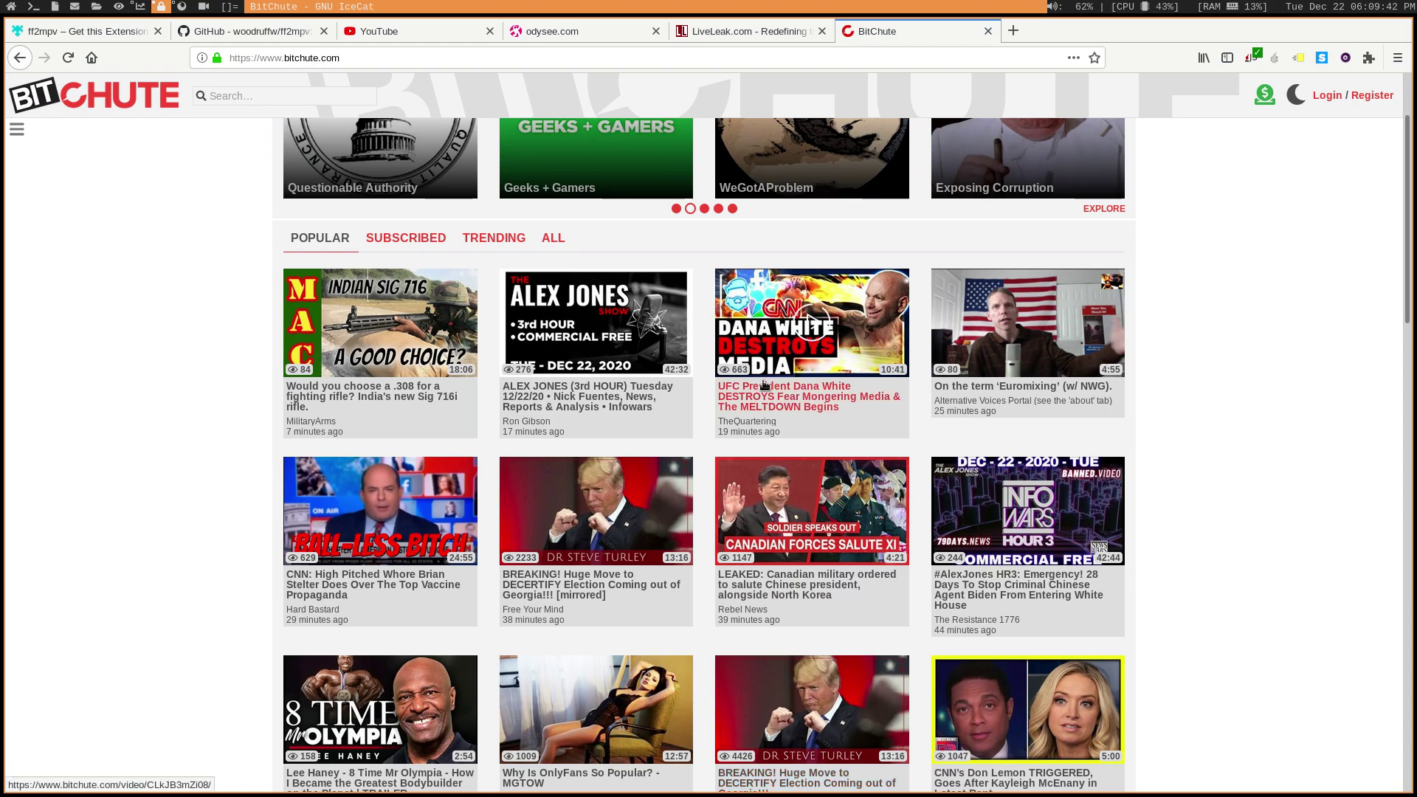